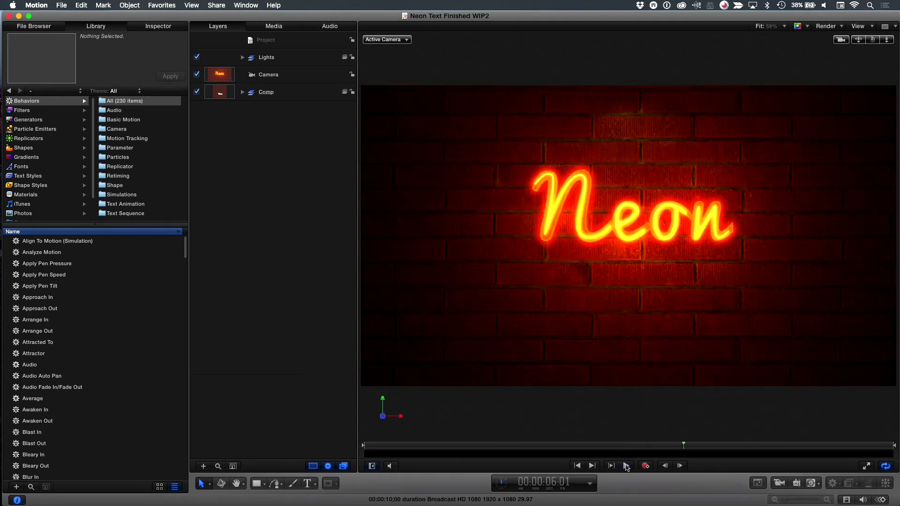
Step: Switch to the 'Neon Text Finished START' project showing plain white Neon text
key("super+Tab")
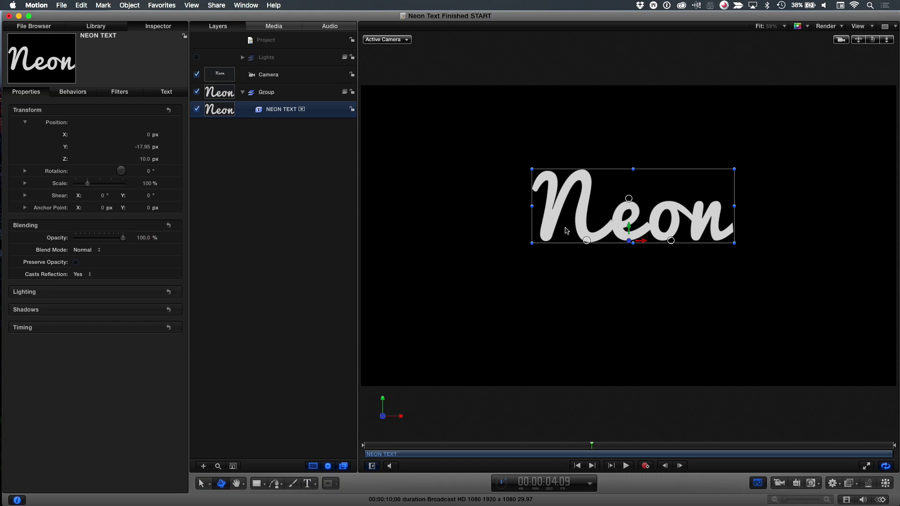
Step: Open the text HUD beside the canvas, dolly the camera closer, and show the text Appearance settings
key("F7")
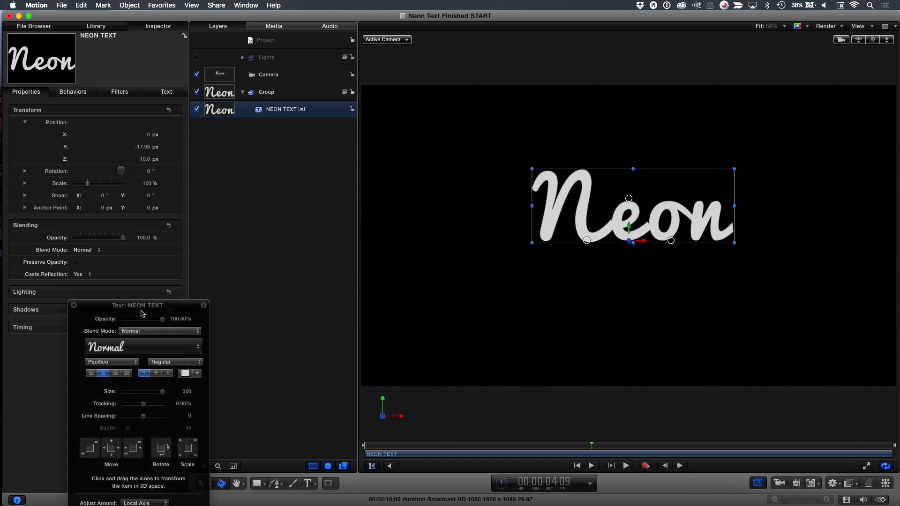
left_click_drag(142, 309, 383, 149)
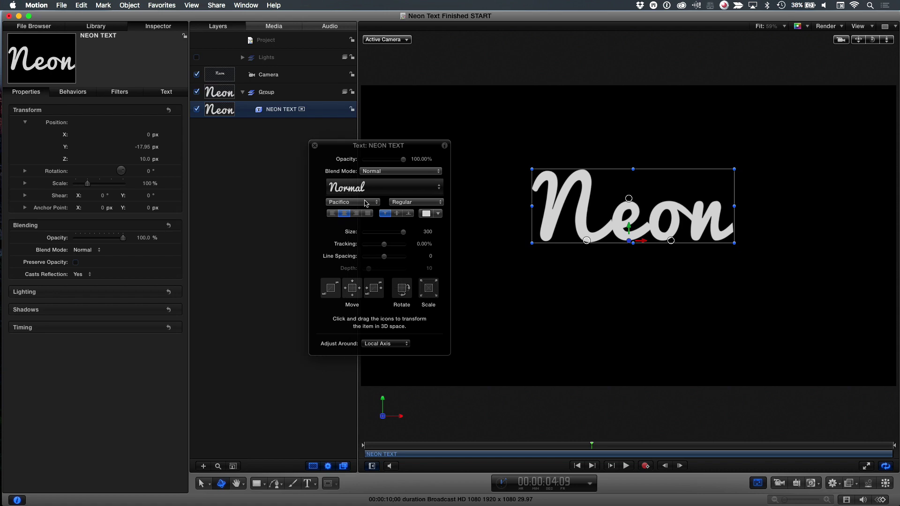
left_click_drag(440, 147, 372, 165)
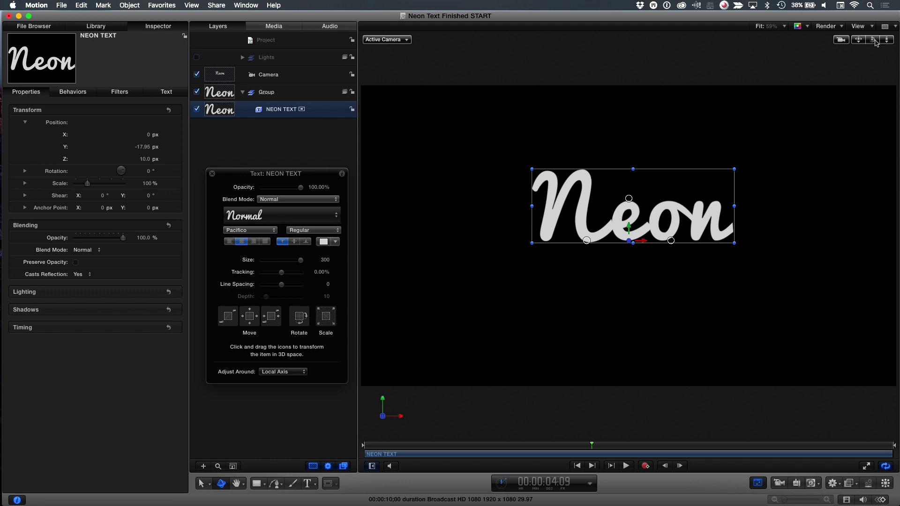
left_click_drag(892, 40, 860, 42)
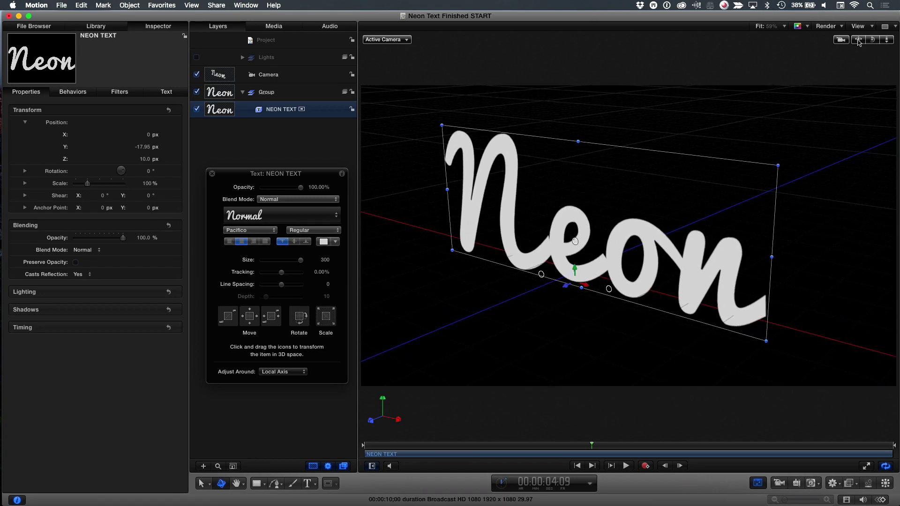
left_click(167, 91)
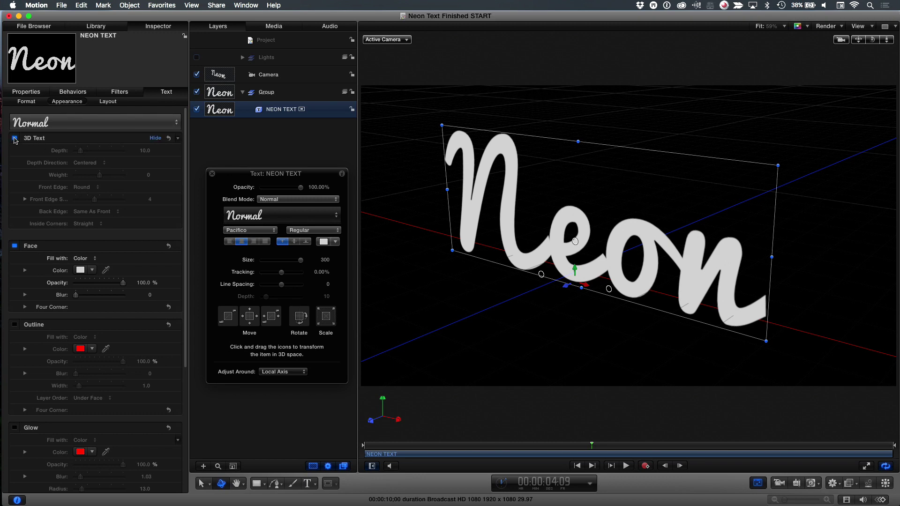
Step: Enable 3D Text on Neon with Depth 0 and Front Edge Size 23
left_click(15, 139)
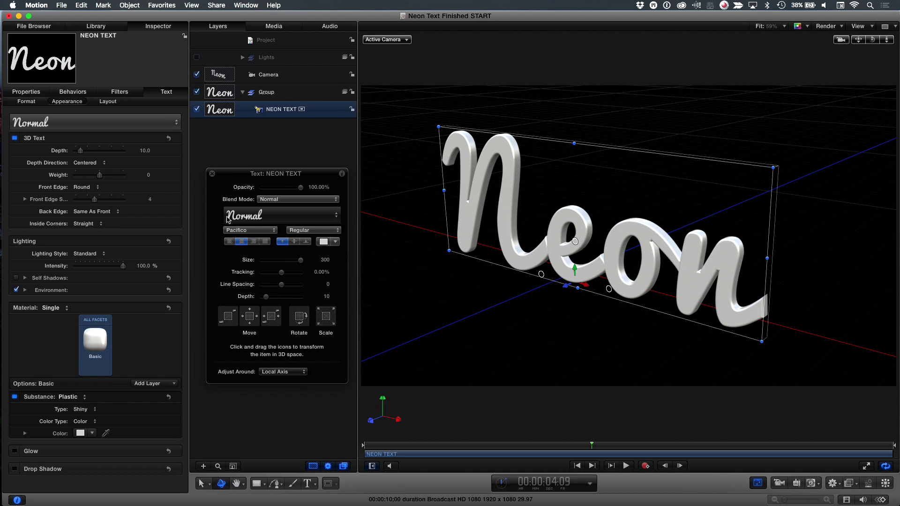
left_click_drag(96, 200, 131, 202)
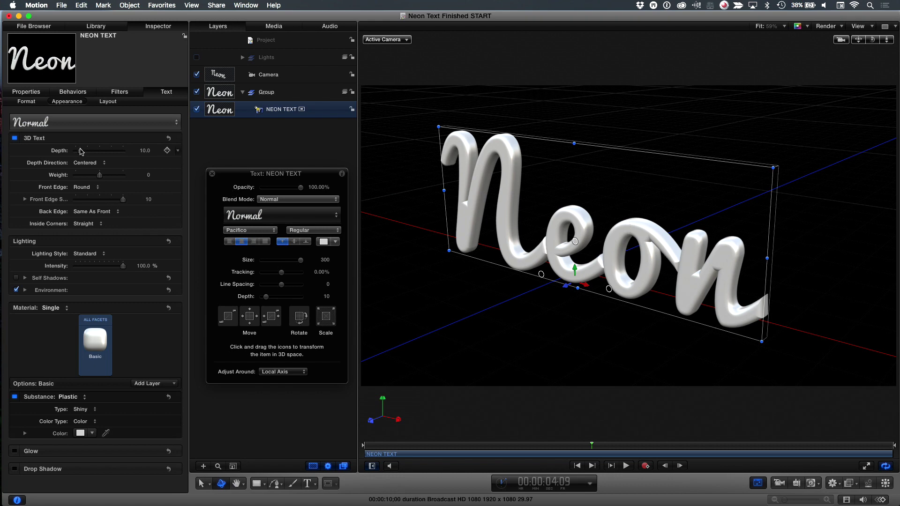
left_click_drag(80, 151, 75, 150)
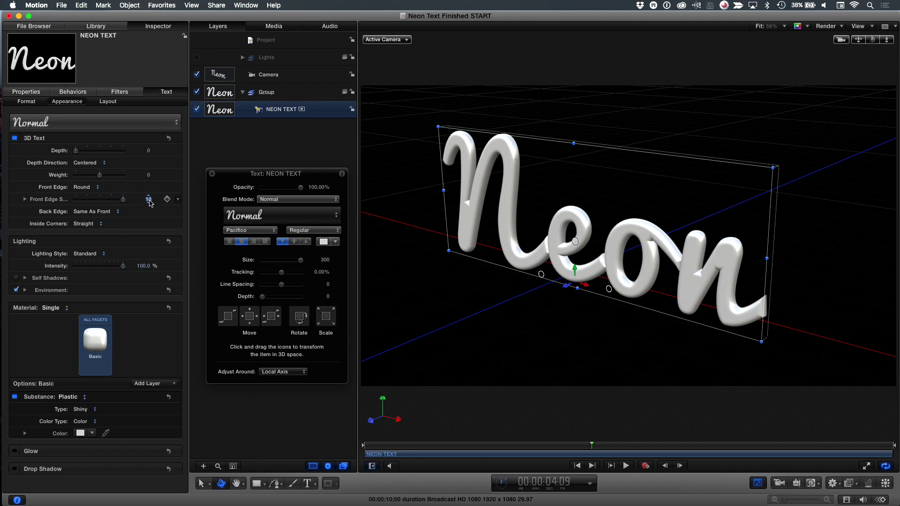
left_click_drag(150, 201, 154, 198)
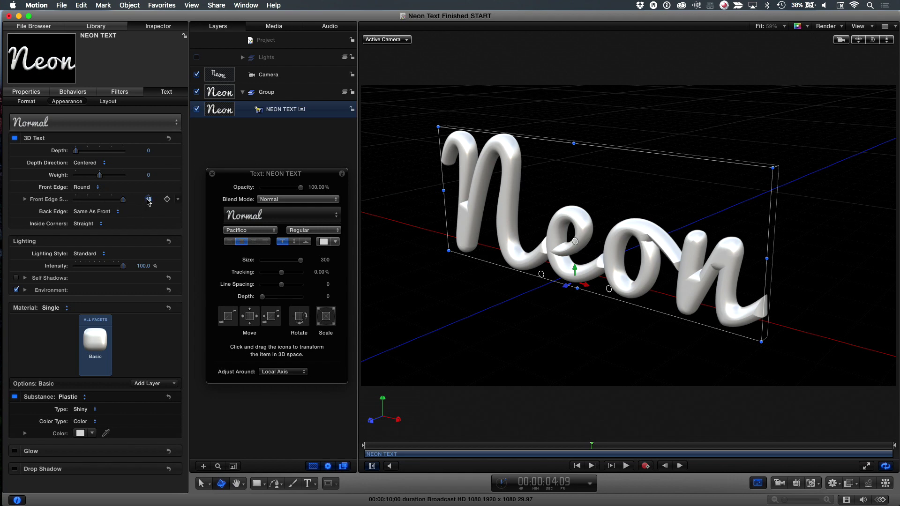
left_click_drag(148, 200, 148, 200)
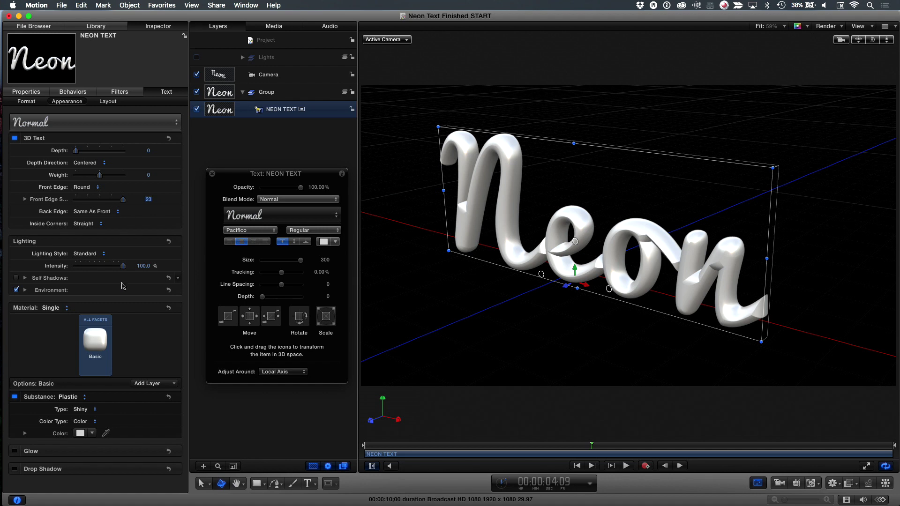
mouse_move(102, 355)
Step: Apply the Miscellaneous > Soap Bubble material to the Neon letters, then reveal its Emit settings
left_click(94, 341)
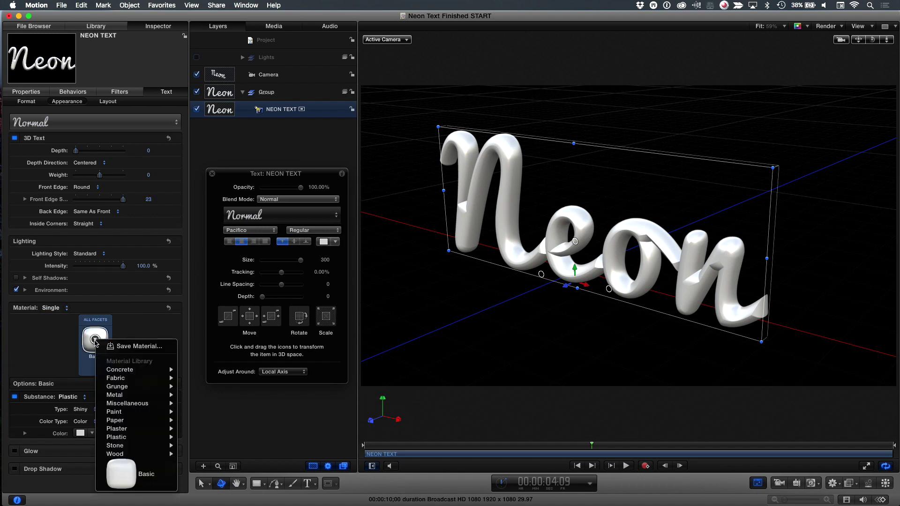
mouse_move(132, 408)
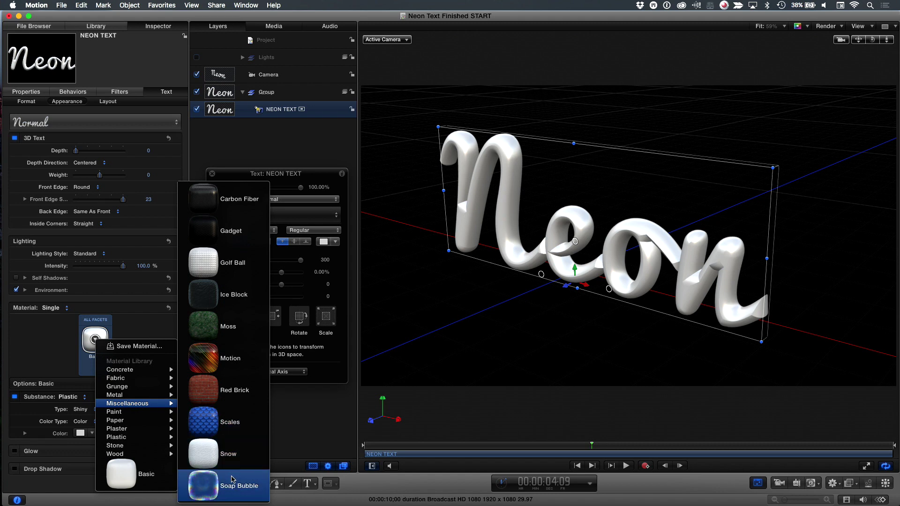
left_click(210, 487)
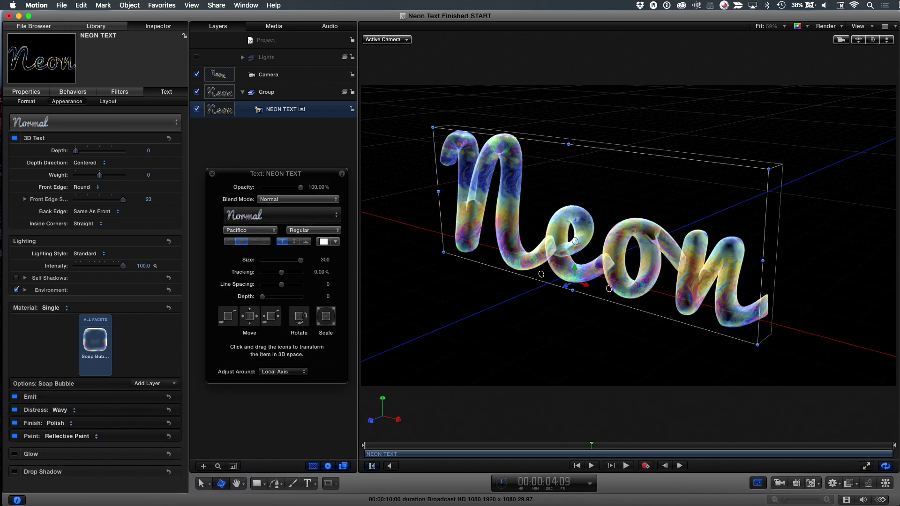
left_click_drag(874, 42, 816, 46)
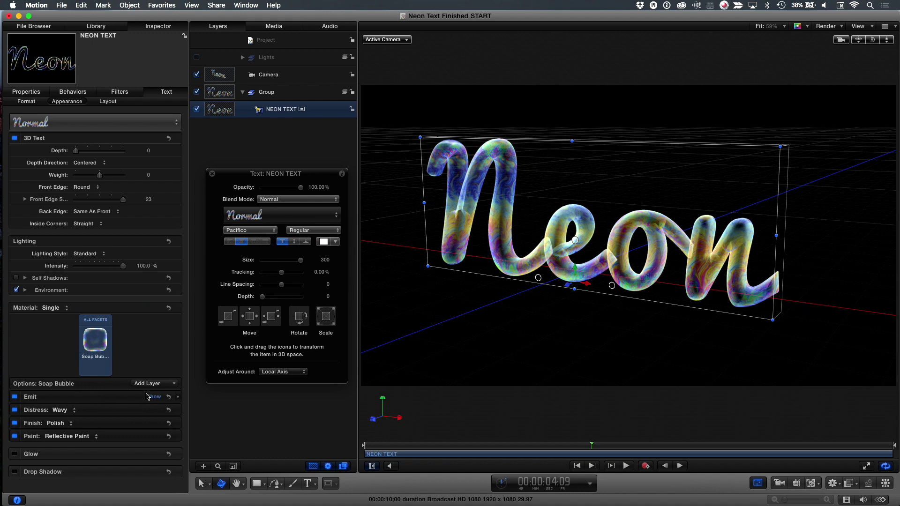
scroll(152, 401, "down", 3)
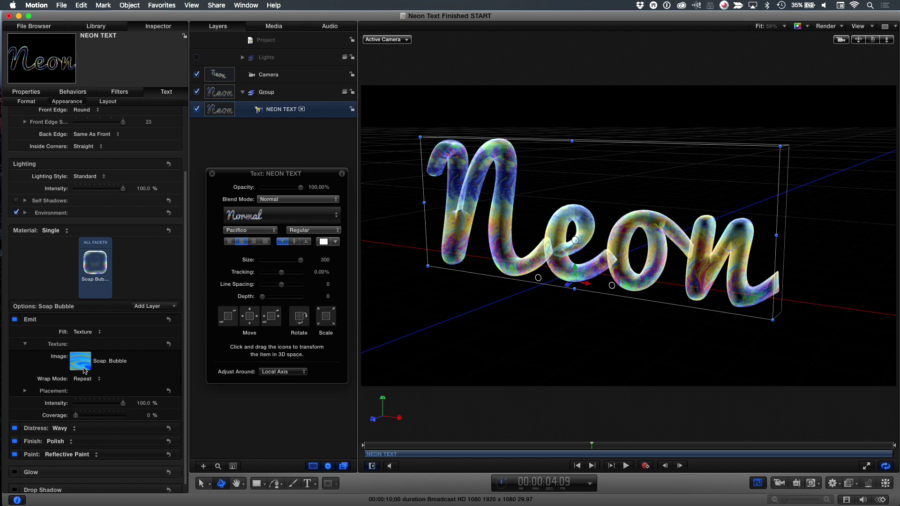
Step: Set the Emit fill to a red colour, adjust its coverage, and turn off Distress
left_click(86, 332)
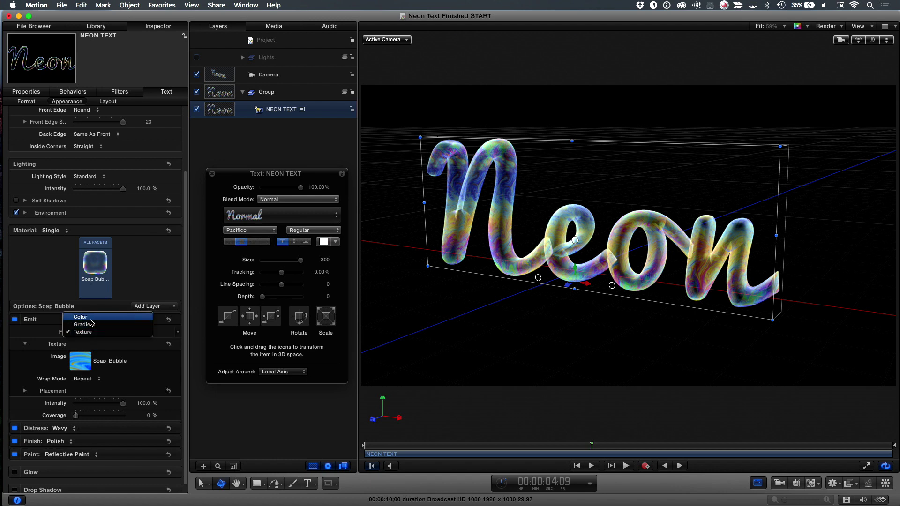
key("Escape")
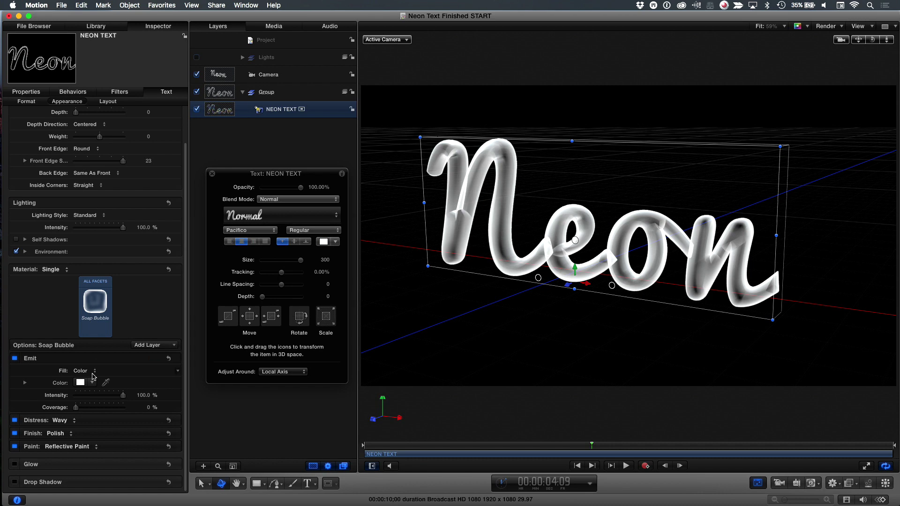
left_click(91, 383)
left_click_drag(120, 396, 130, 392)
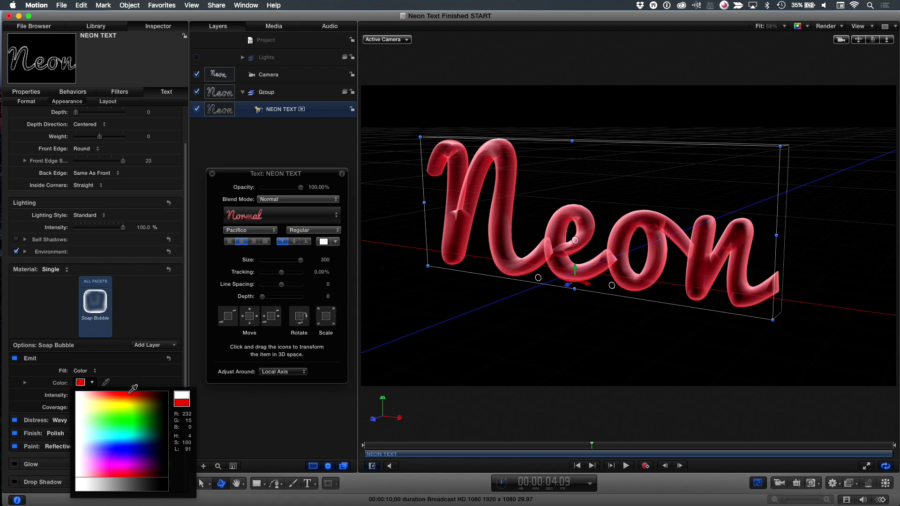
left_click(133, 389)
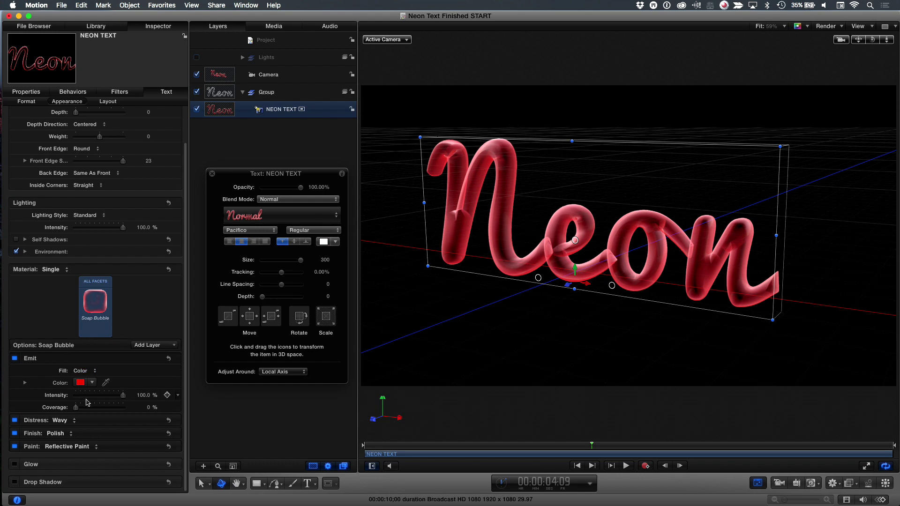
mouse_move(77, 408)
left_mouse_down()
mouse_move(125, 406)
mouse_move(75, 408)
left_mouse_up()
left_click(15, 420)
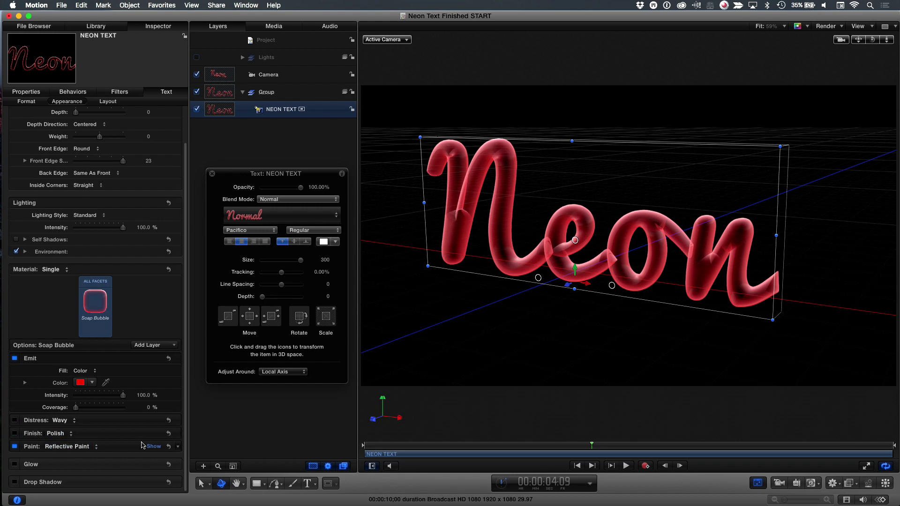
Step: Expand the Reflective Paint settings and set its Fresnel to 1.6
left_click(151, 447)
scroll(149, 432, "down", 5)
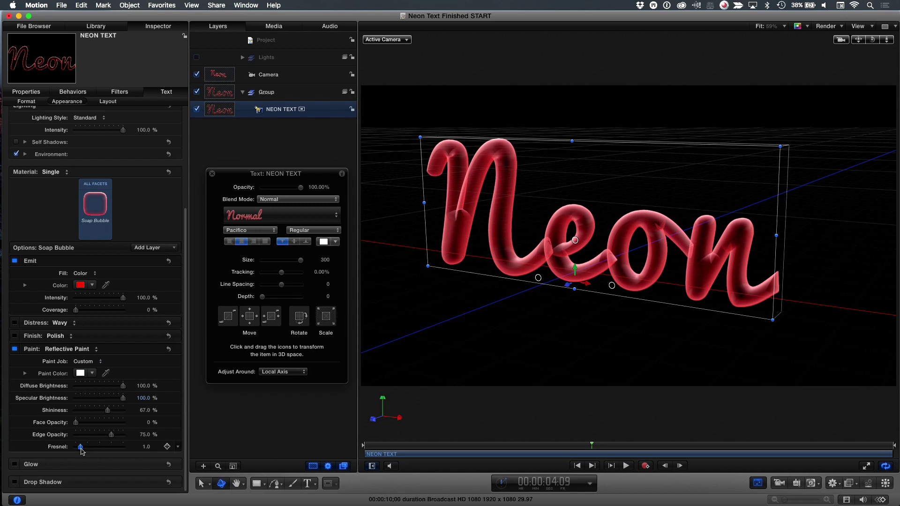
left_click_drag(81, 448, 111, 448)
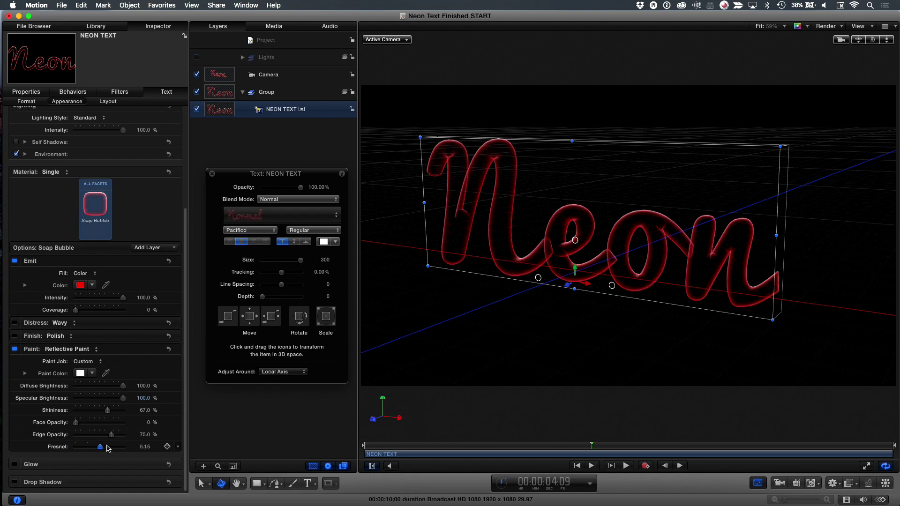
left_click_drag(100, 448, 84, 452)
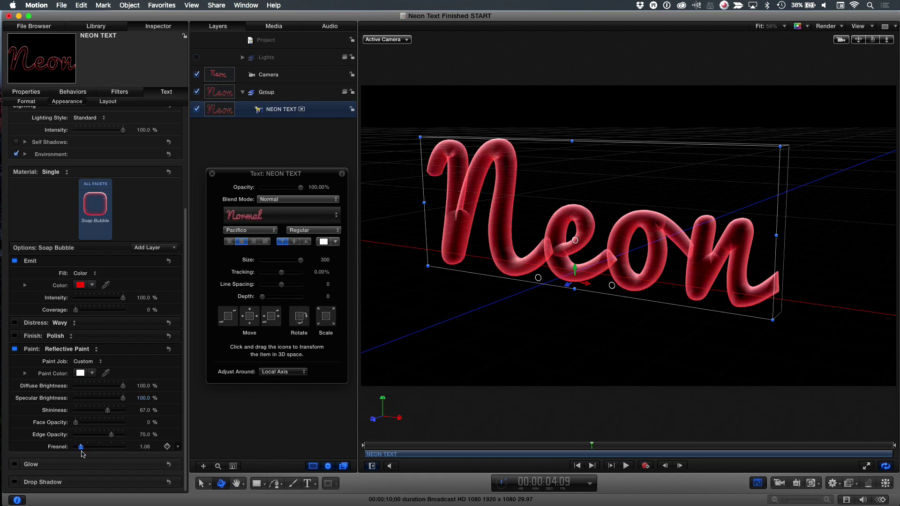
mouse_move(81, 447)
left_mouse_down()
mouse_move(94, 447)
mouse_move(84, 447)
left_mouse_up()
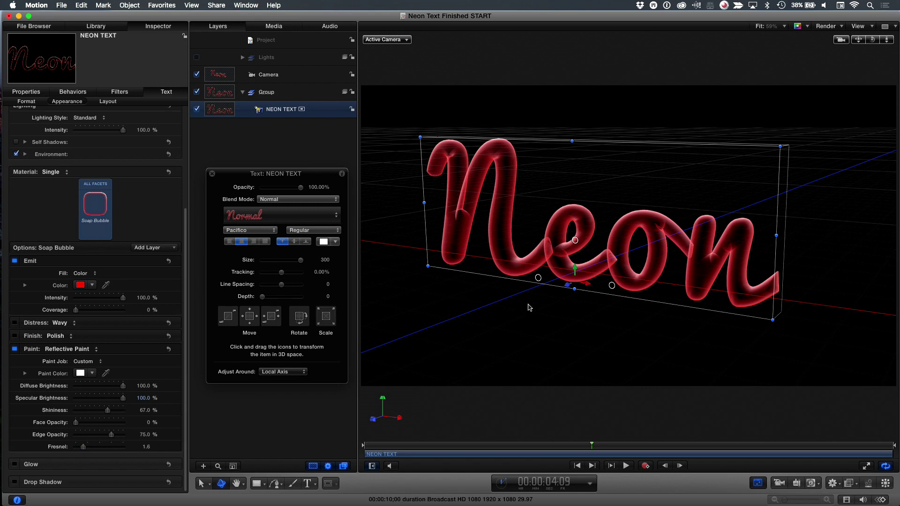
Step: Apply the Glint filter to the NEON TEXT layer
mouse_move(159, 351)
left_click(851, 483)
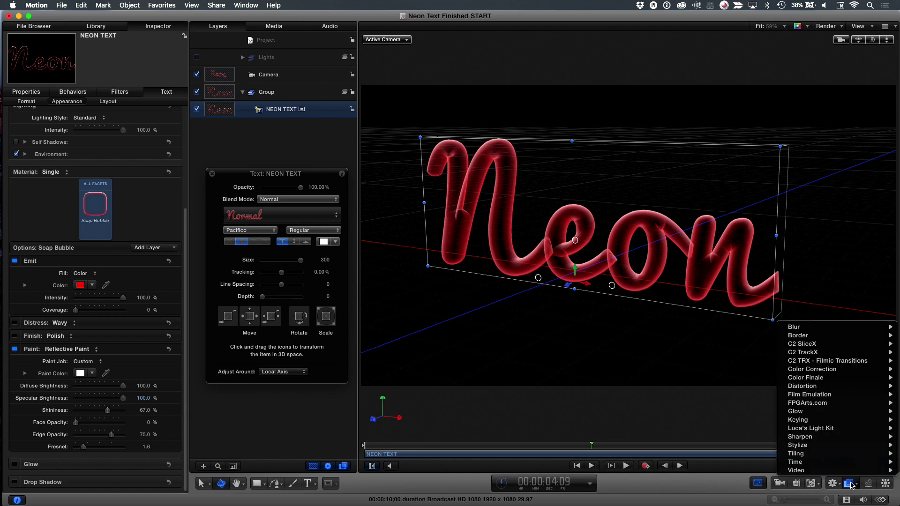
mouse_move(827, 415)
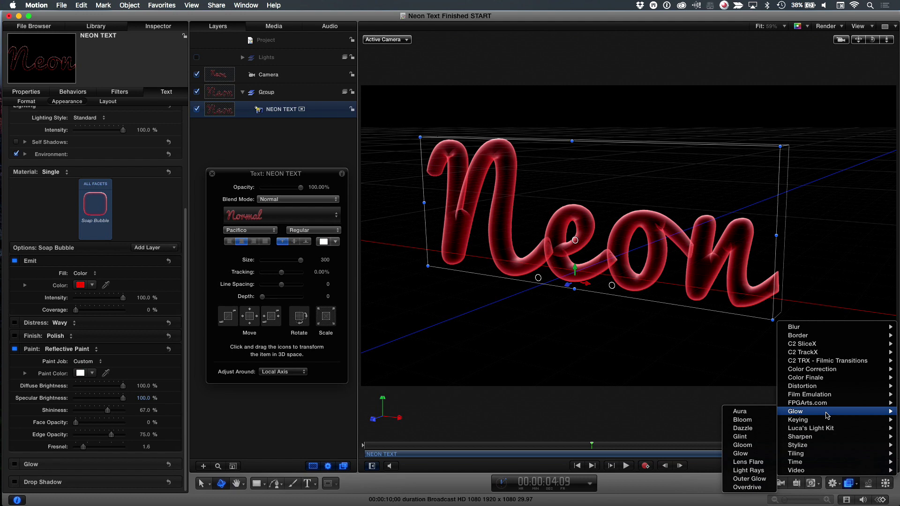
left_click(746, 436)
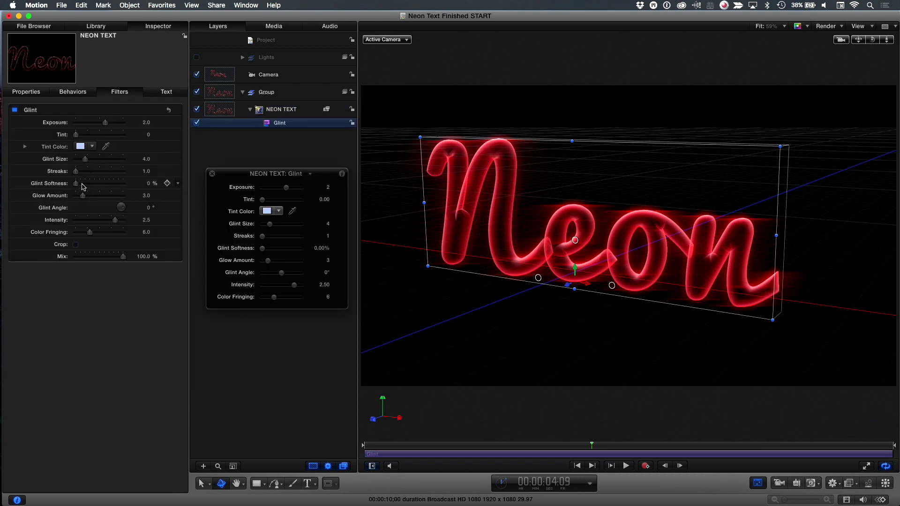
Step: Set Glint Size to 5 and Exposure to 3, then reset the camera to a front view
left_click_drag(85, 162, 121, 187)
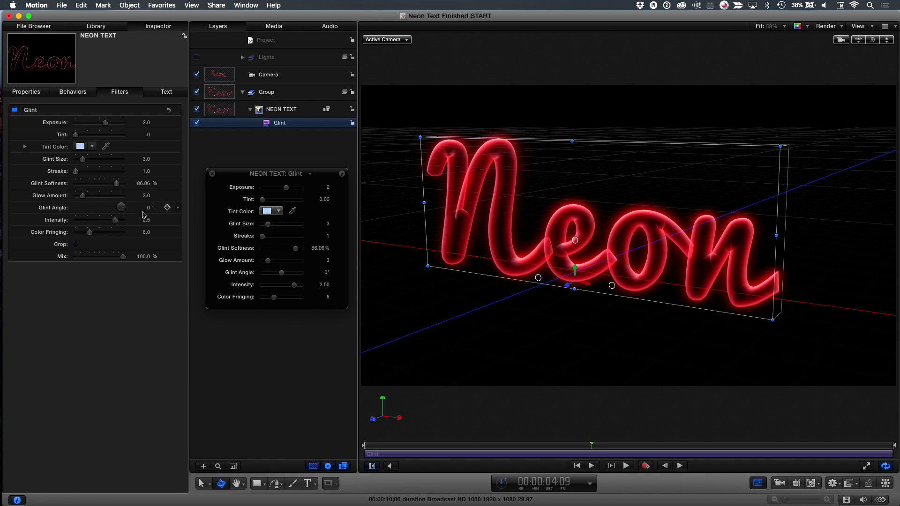
left_click_drag(145, 220, 145, 220)
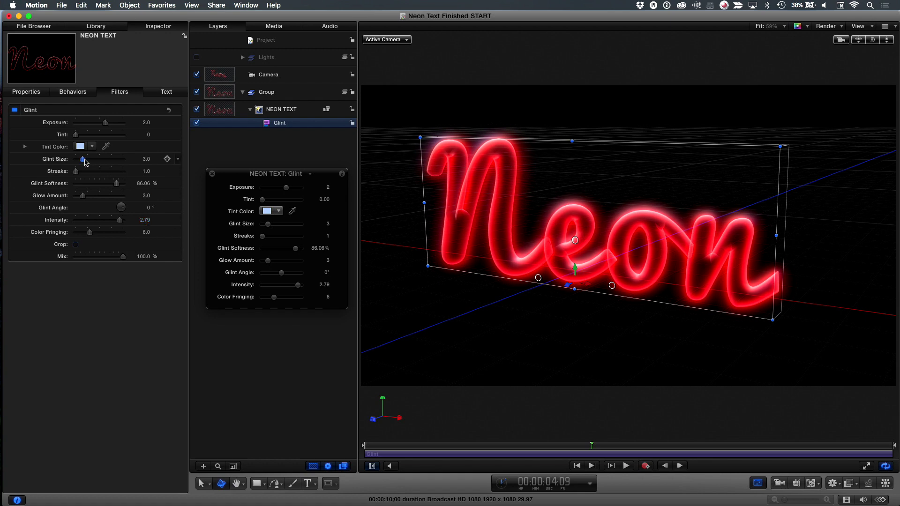
left_click_drag(85, 160, 90, 160)
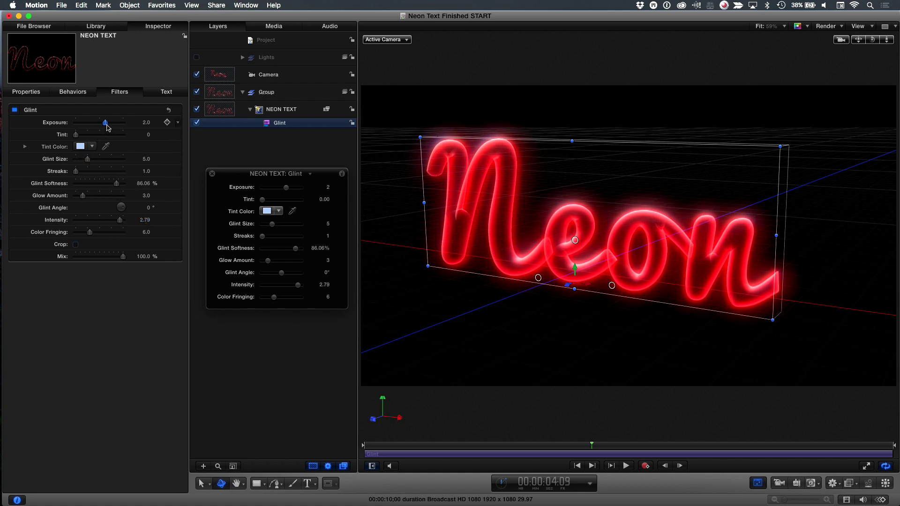
mouse_move(106, 124)
left_mouse_down()
mouse_move(121, 126)
mouse_move(110, 125)
left_mouse_up()
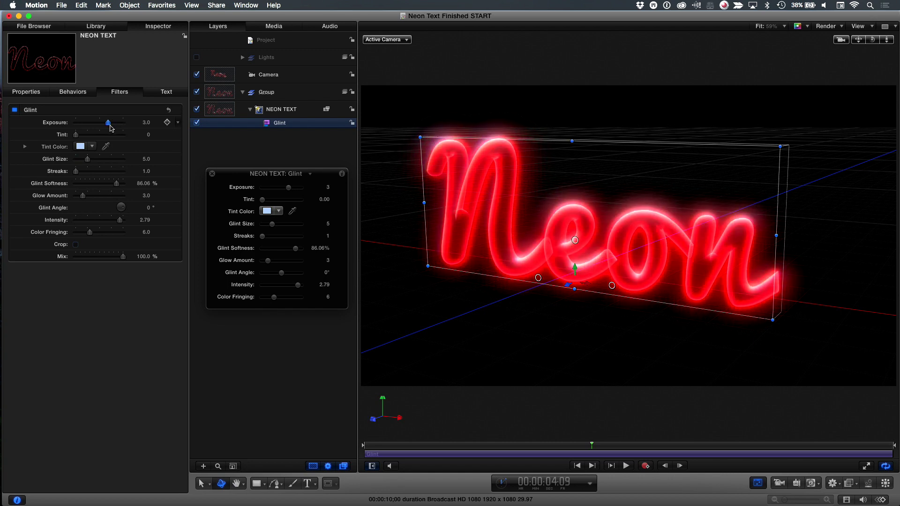
double_click(873, 40)
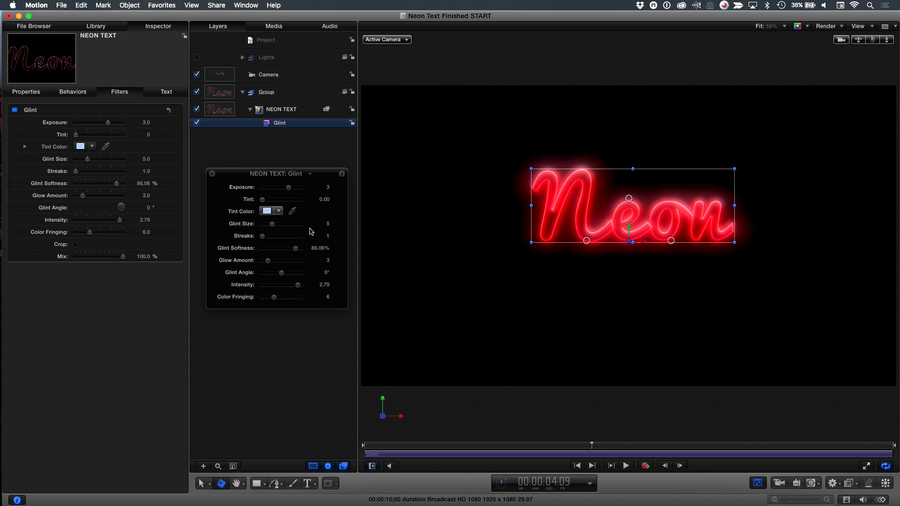
Step: Create a new text layer holding a medium square character from Emoji & Symbols
left_click(287, 151)
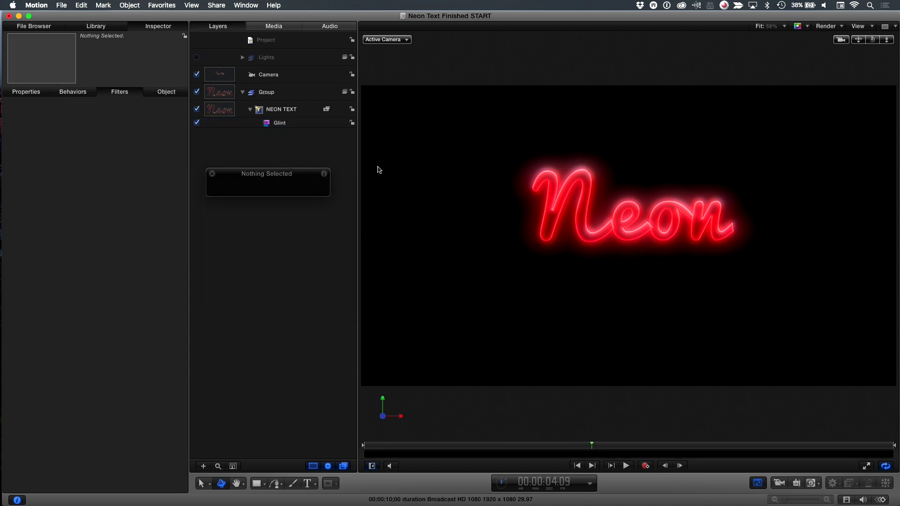
key("t")
left_click(431, 148)
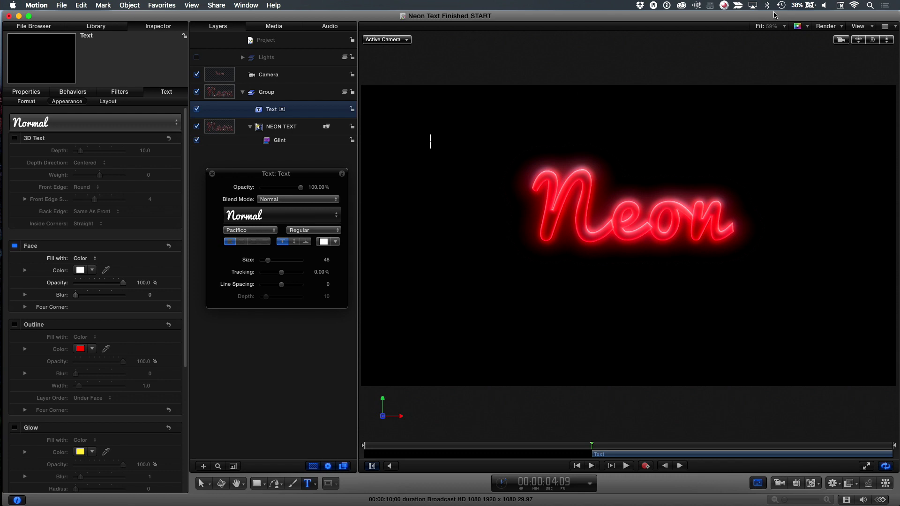
left_click(841, 6)
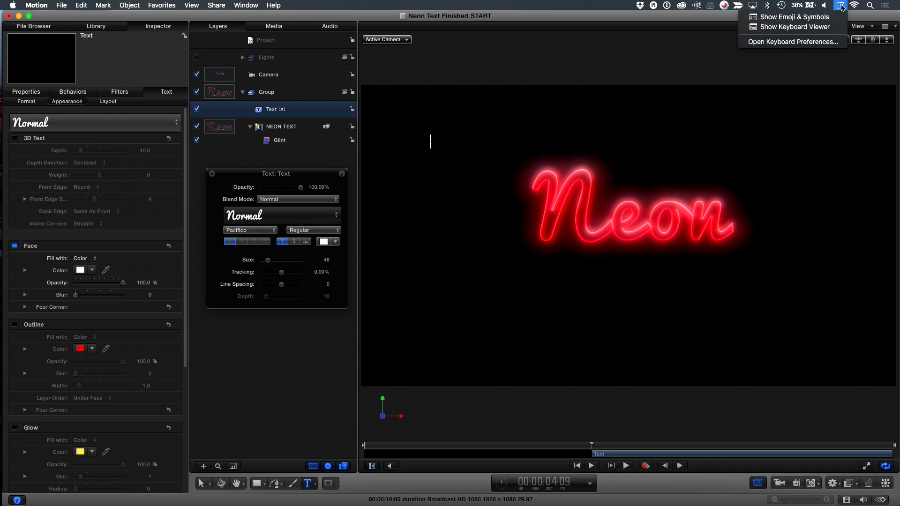
left_click(841, 6)
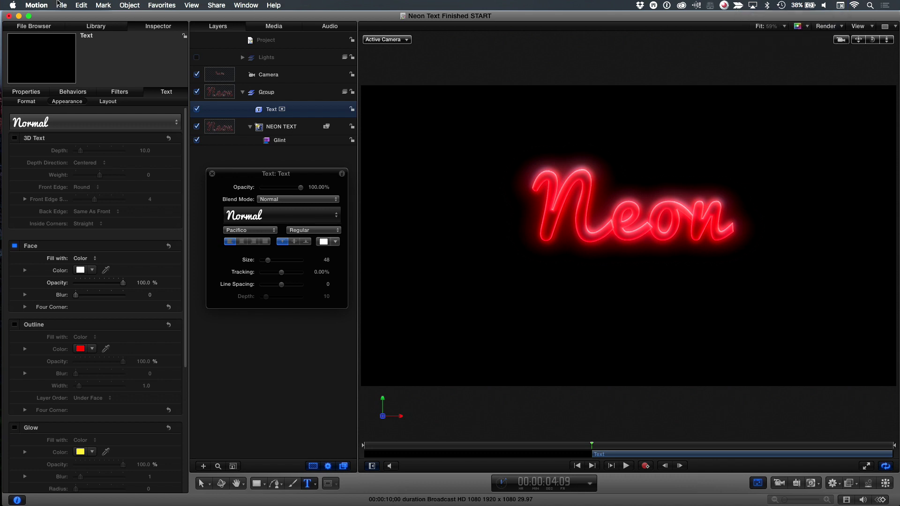
left_click(88, 6)
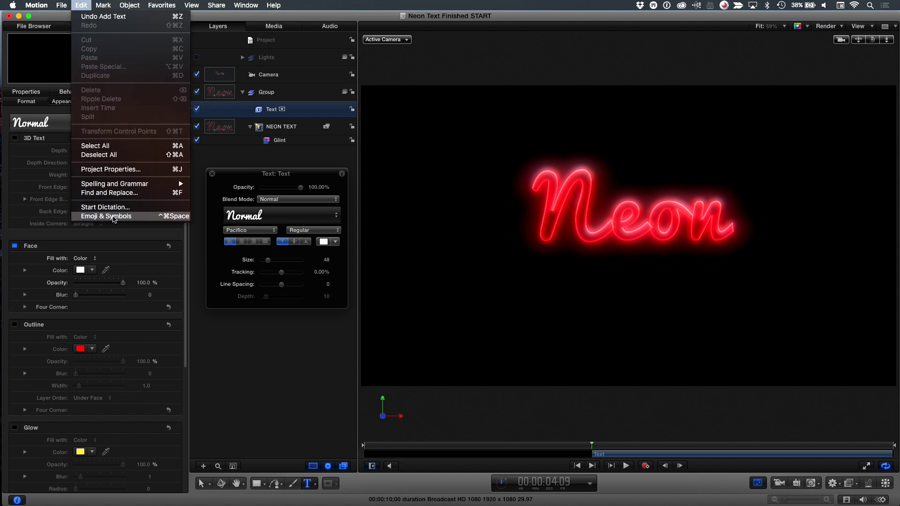
left_click(113, 216)
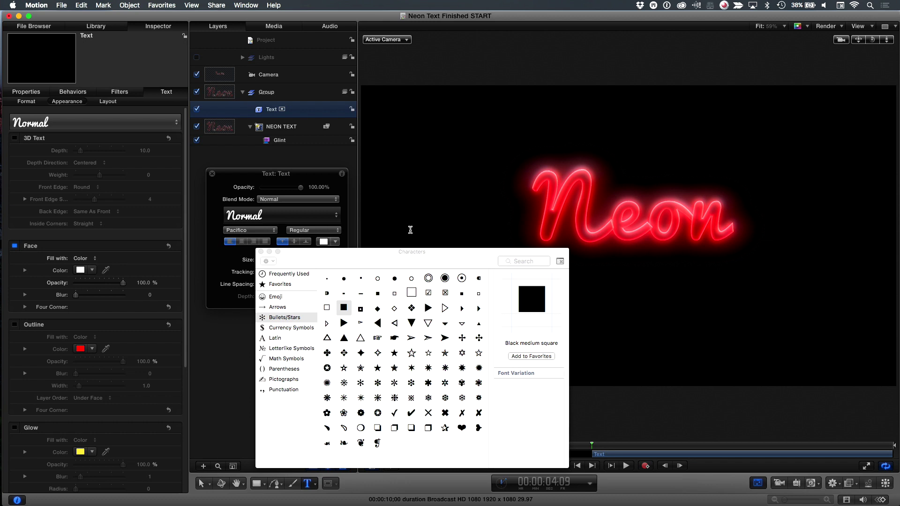
double_click(344, 308)
key("Escape")
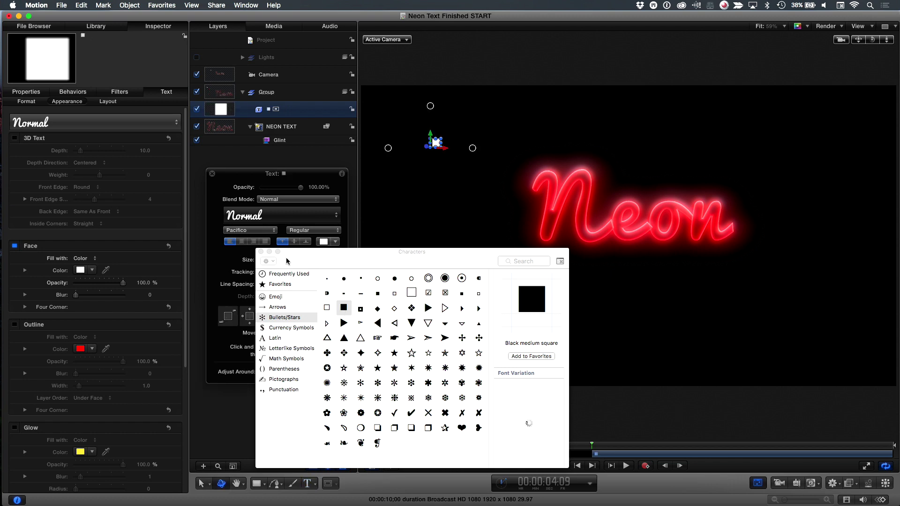
left_click(263, 253)
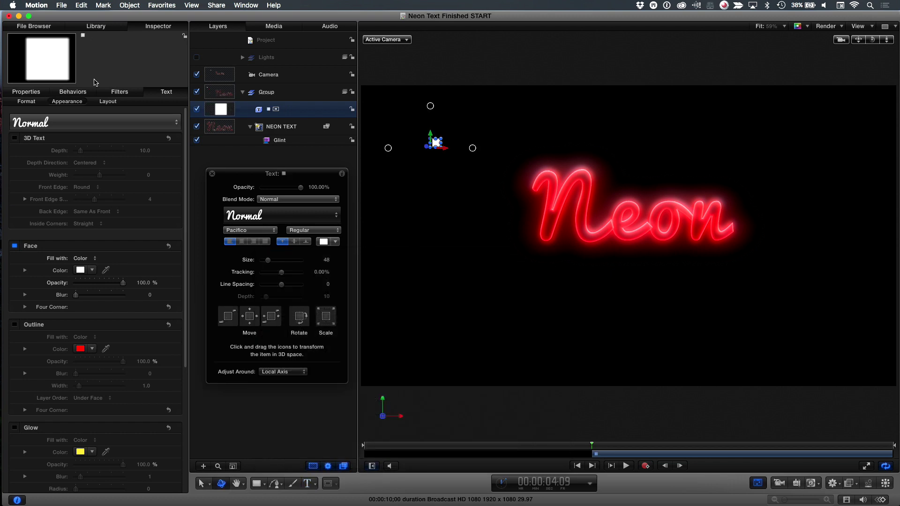
Step: Centre the square, enlarge it to size 3766 to fill the frame, and send it behind Neon
left_click(37, 90)
left_click(169, 110)
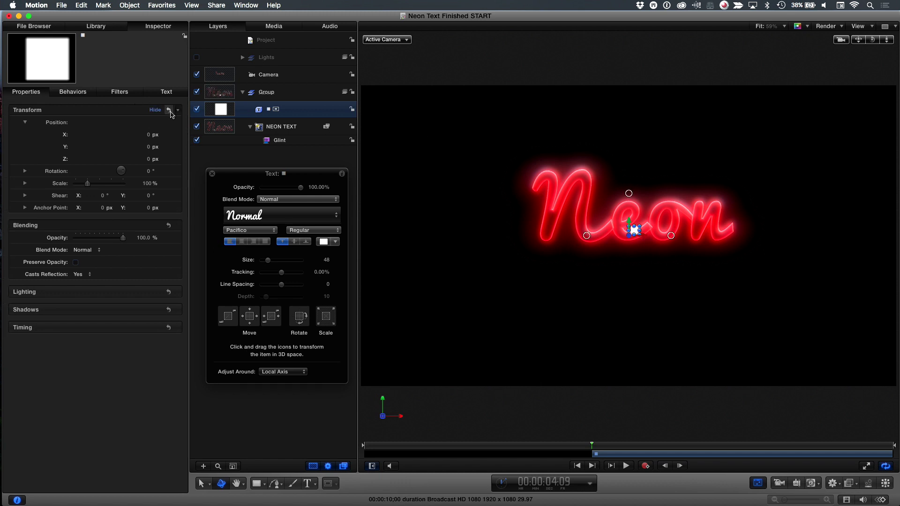
left_click(167, 92)
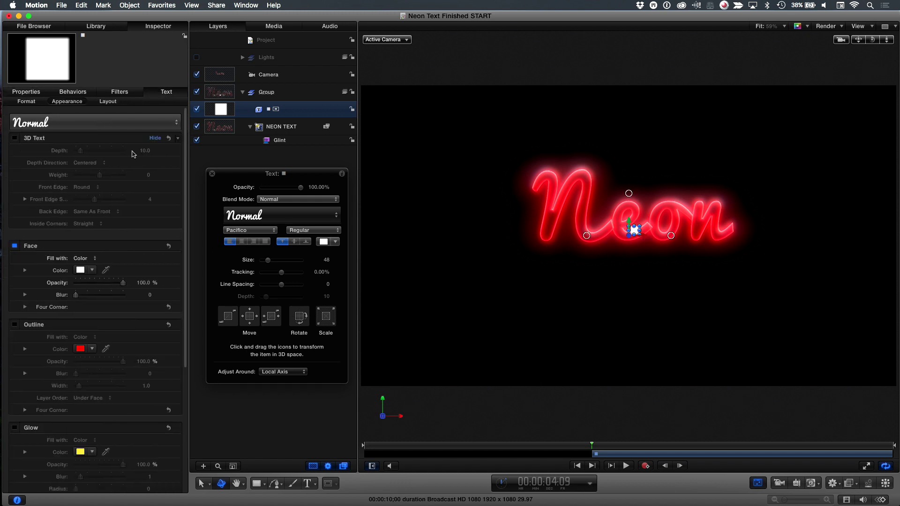
left_click(33, 103)
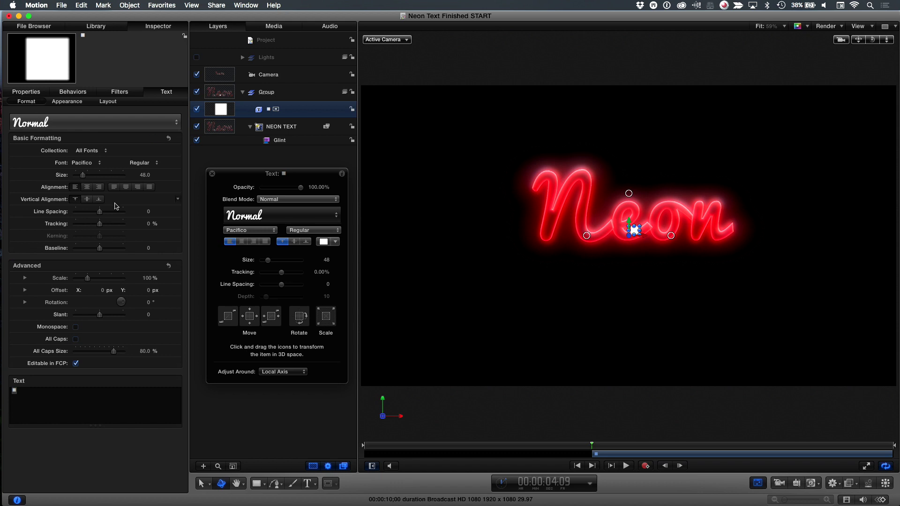
left_click(141, 176)
left_click_drag(143, 177, 143, 178)
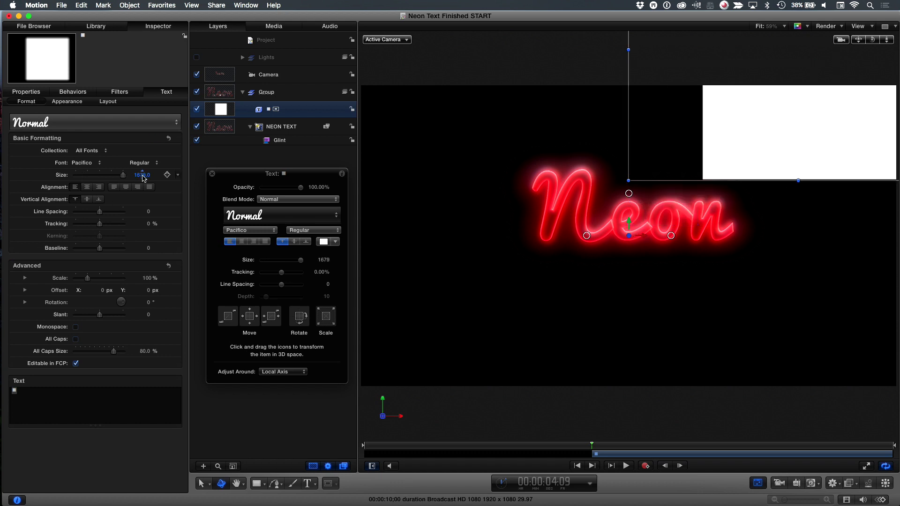
left_click_drag(753, 155, 346, 387)
left_click(139, 176)
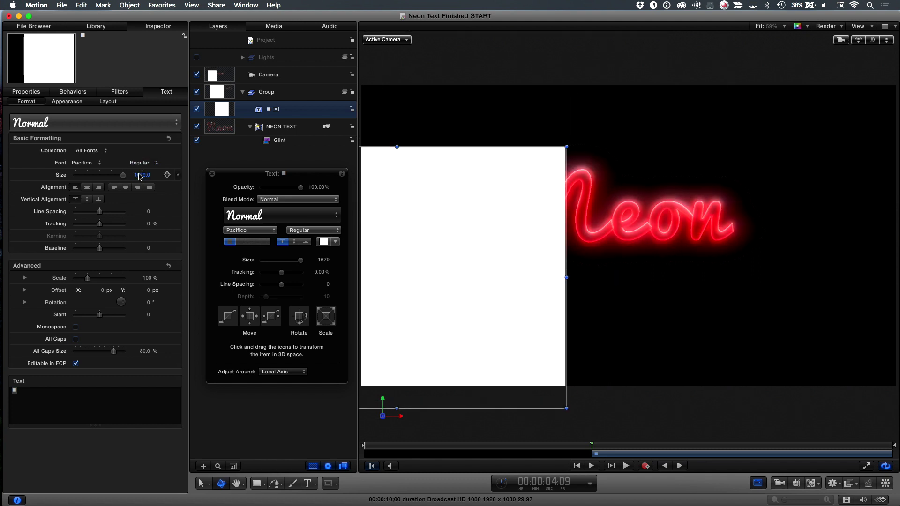
left_click_drag(140, 178, 382, 238)
left_click_drag(529, 241, 459, 331)
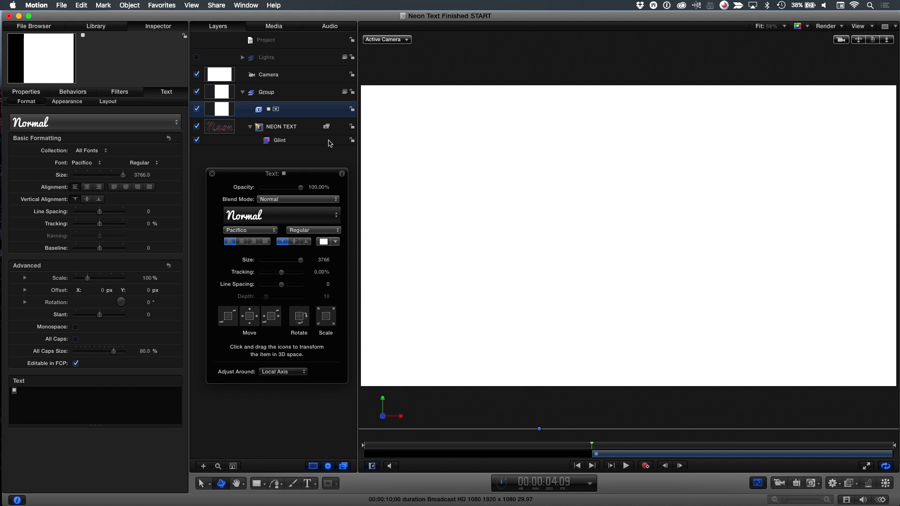
key("super+bracketleft")
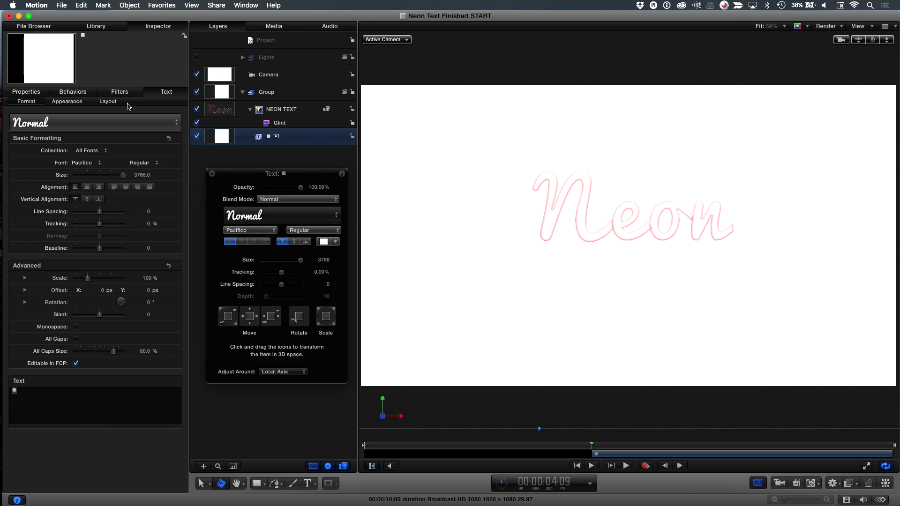
Step: Make the square 3D text and give it the Miscellaneous > Red Brick material
left_click(64, 103)
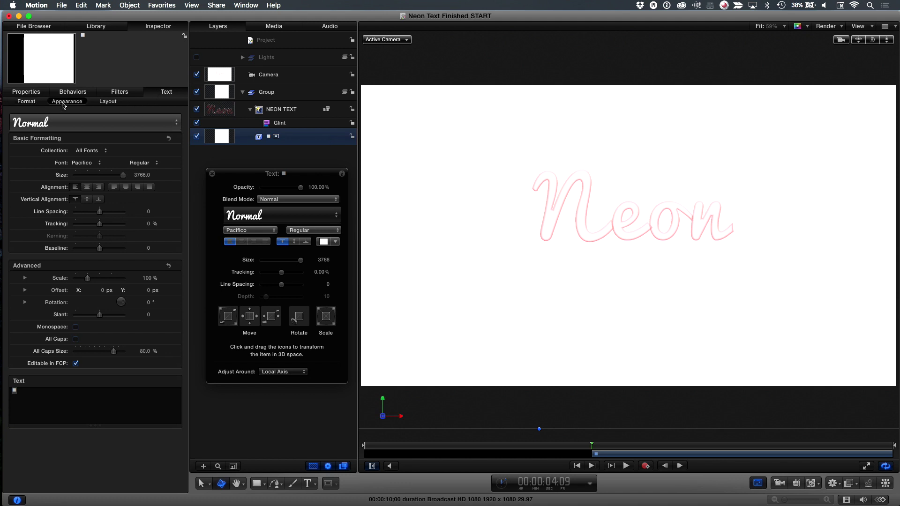
left_click(15, 139)
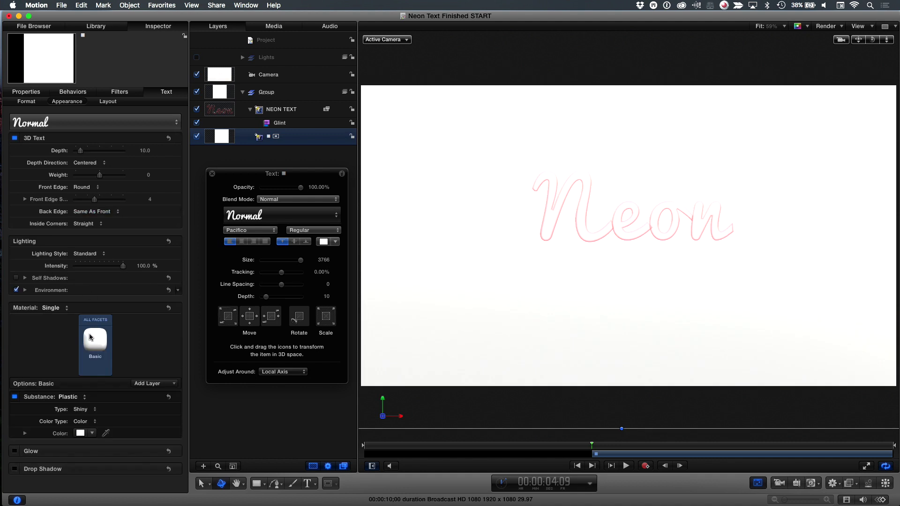
left_click(95, 339)
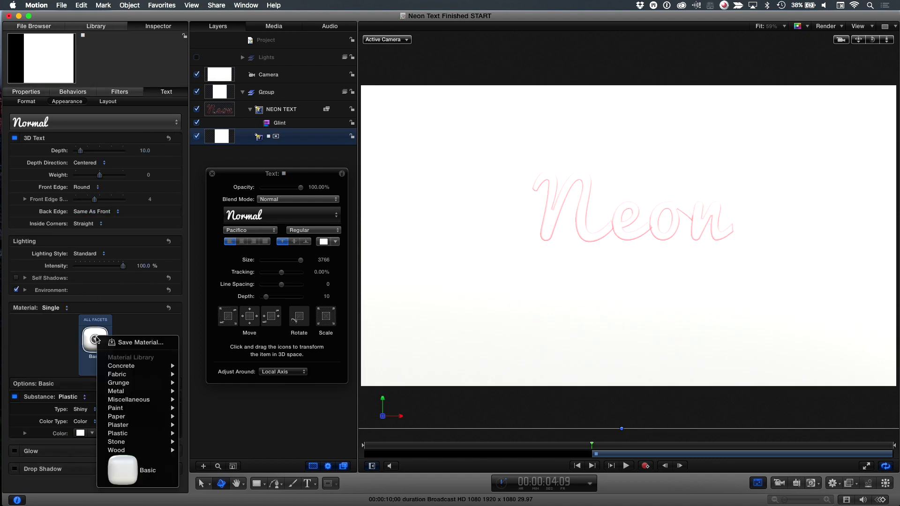
mouse_move(129, 402)
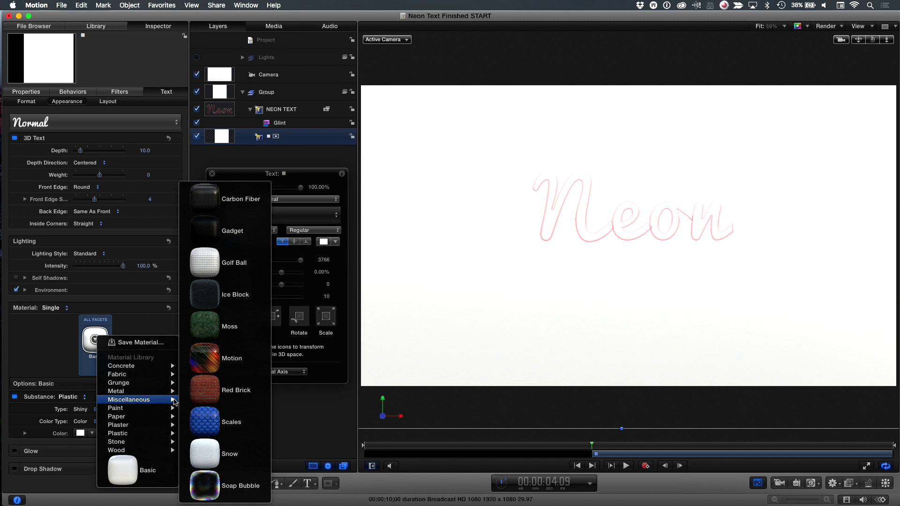
left_click(218, 397)
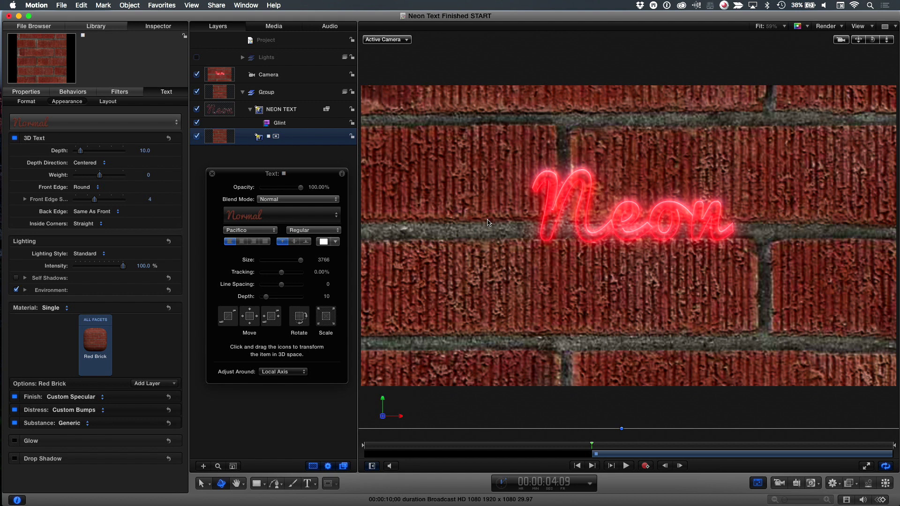
Step: Turn off the brick material's Distress layer and expand its Substance options
scroll(99, 313, "down", 2)
left_click(15, 410)
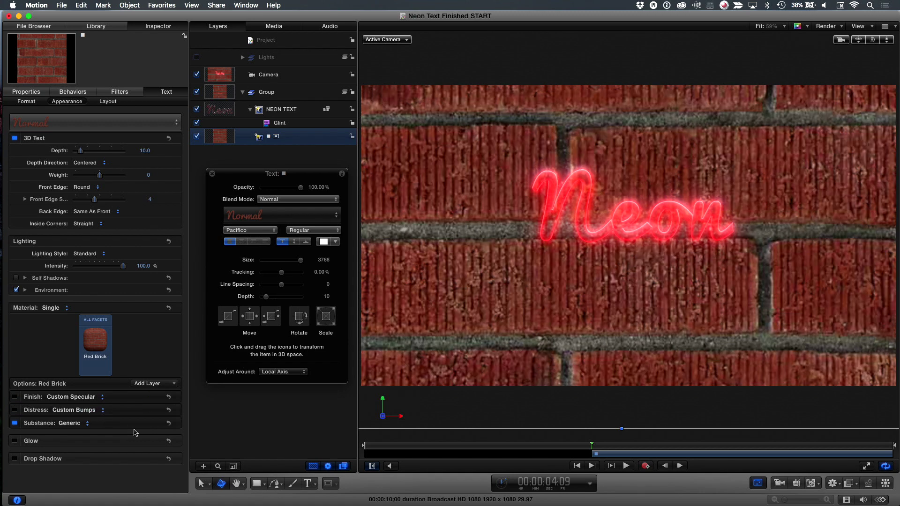
left_click(155, 423)
scroll(136, 392, "down", 4)
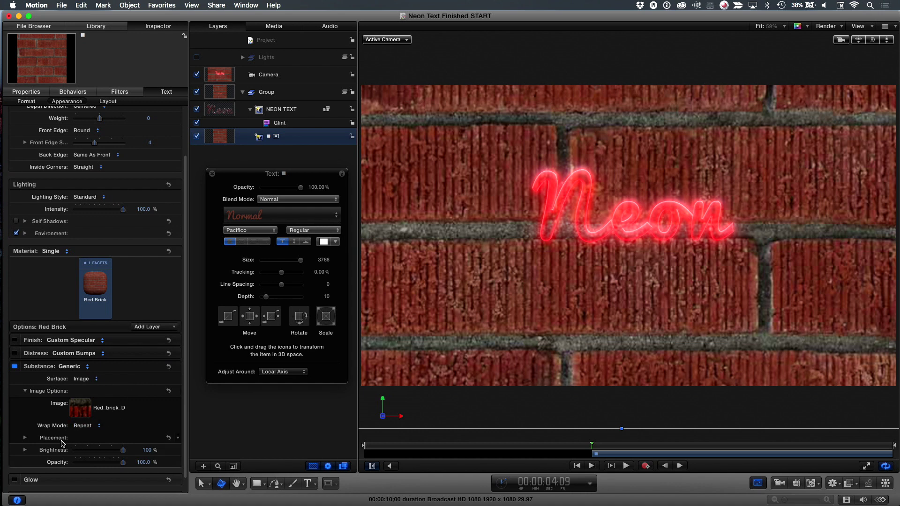
Step: Set texture Placement to Independent and texture Scale to 25%
left_click(25, 438)
scroll(65, 413, "down", 1)
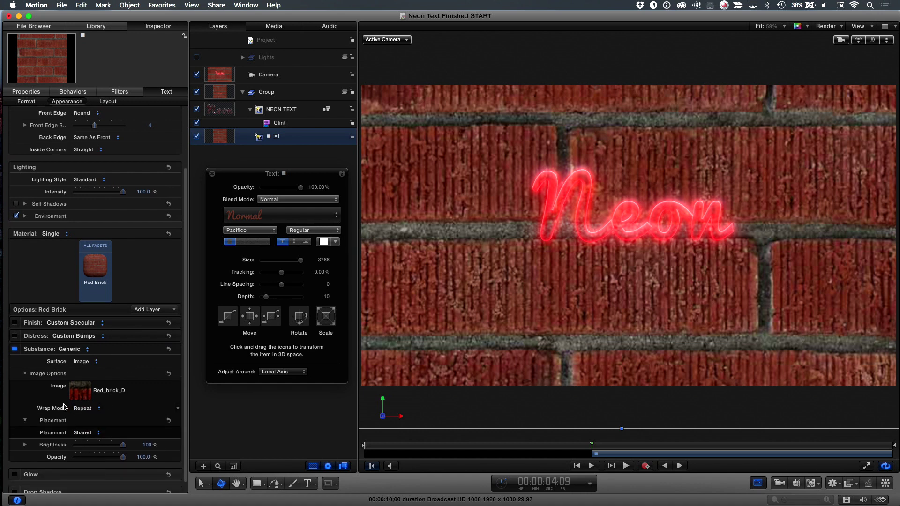
left_click(89, 434)
left_click(94, 425)
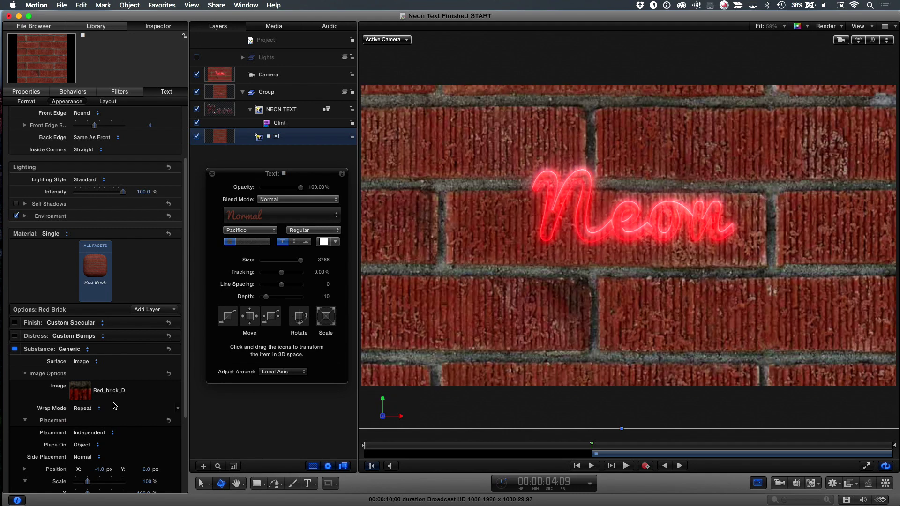
scroll(115, 406, "down", 3)
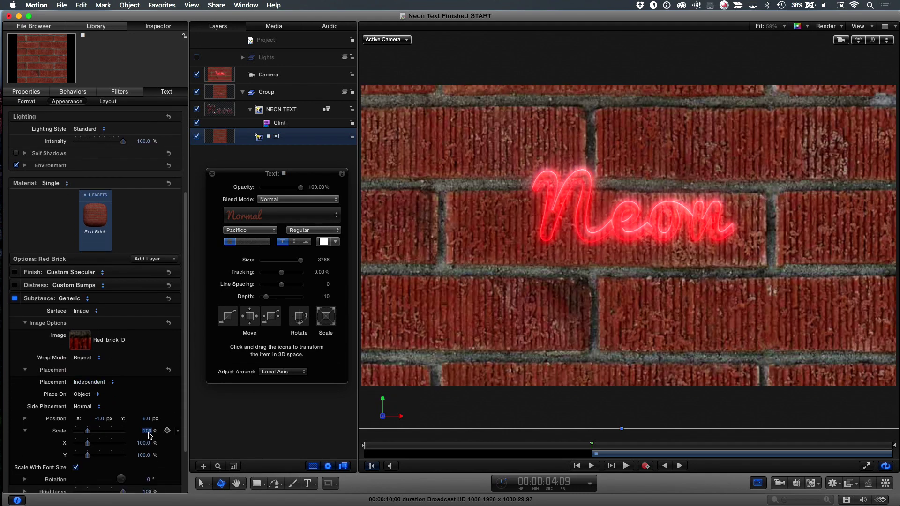
type("25")
key("Return")
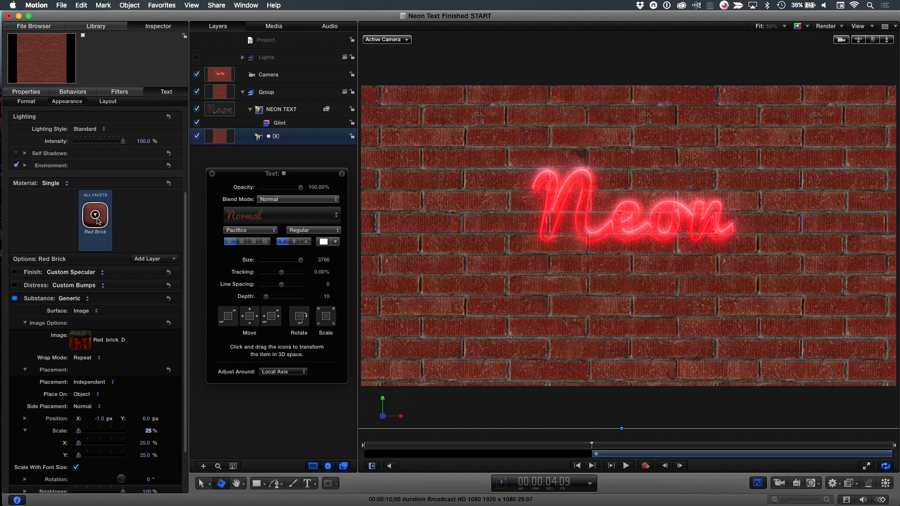
scroll(146, 217, "up", 5)
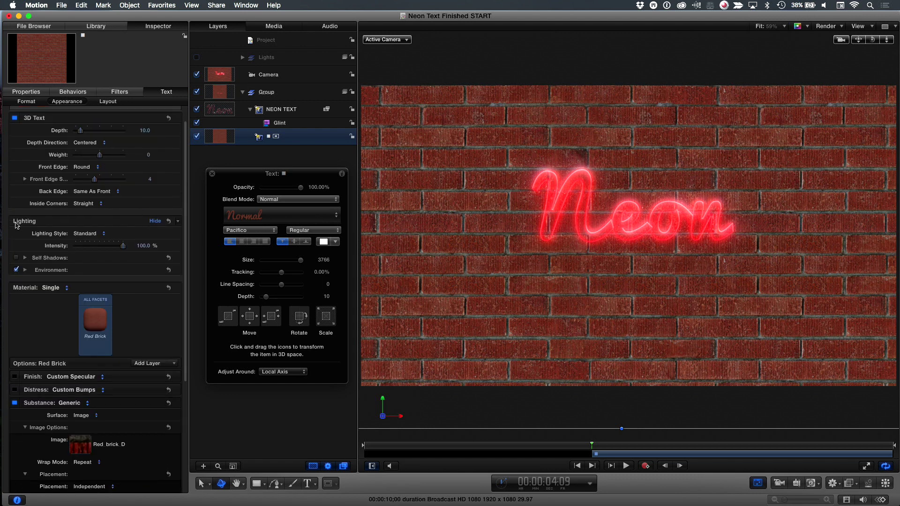
Step: Turn off the brick wall's Environment and set its Lighting Style to Off
left_click(16, 270)
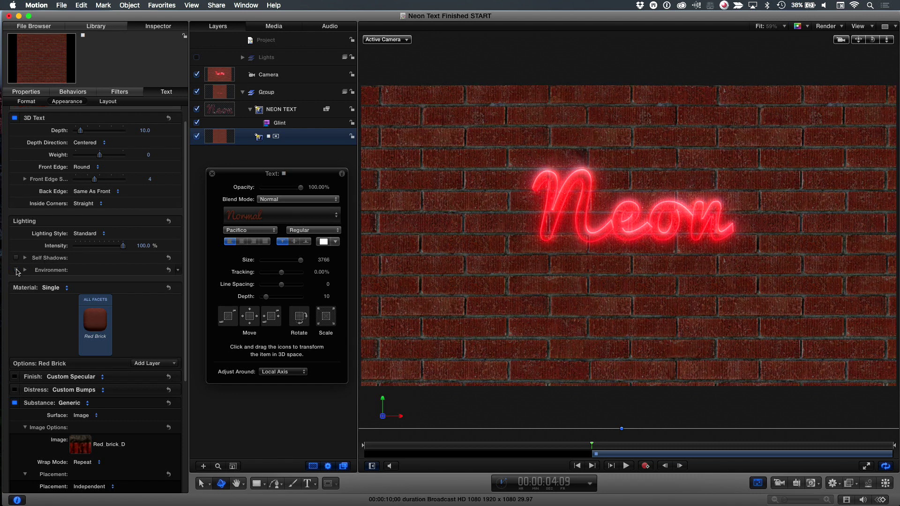
left_click(91, 234)
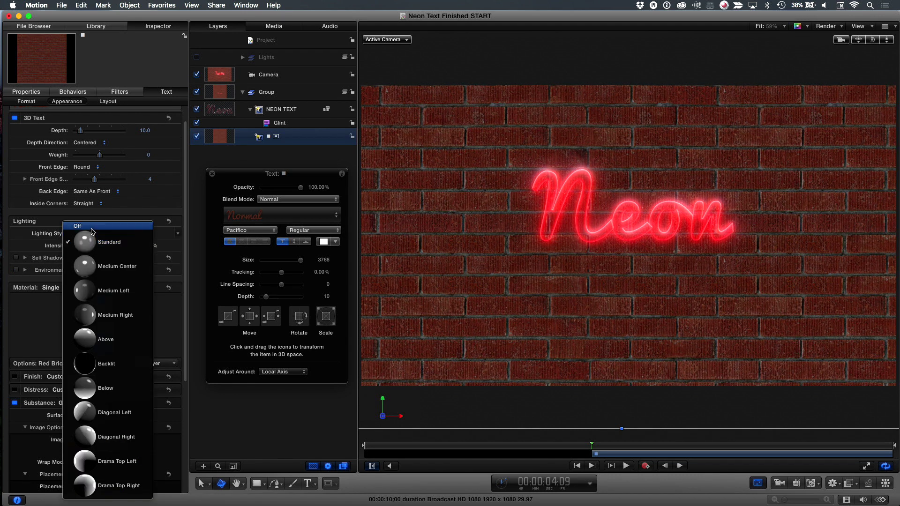
left_click(92, 227)
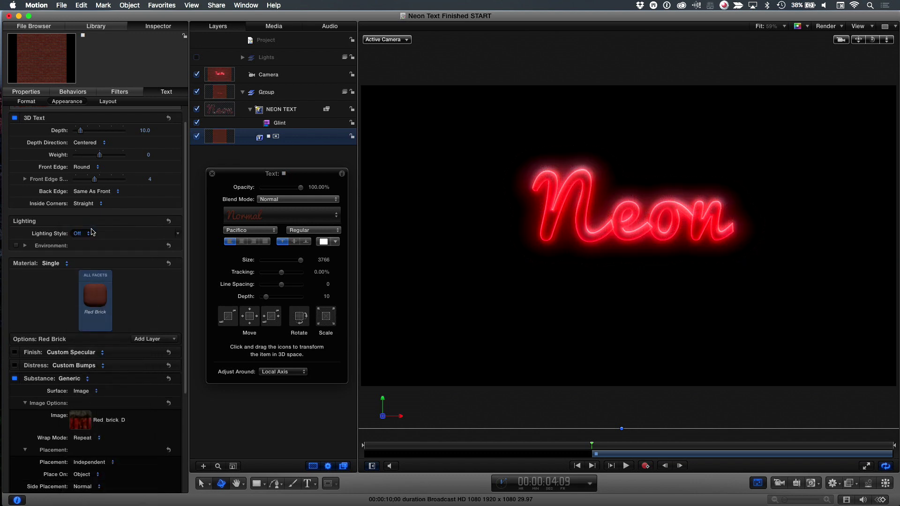
Step: Move the text HUD aside, then expand and select the Lights group
left_click_drag(240, 175, 177, 264)
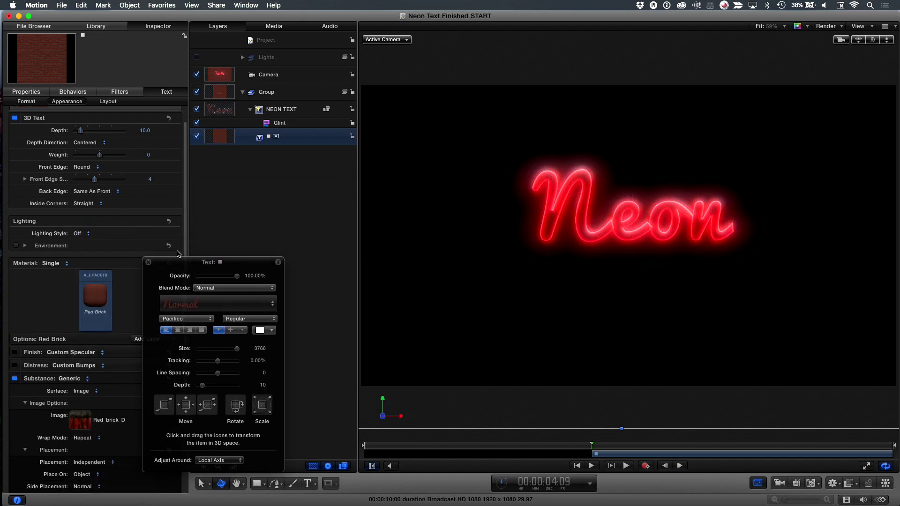
left_click(243, 58)
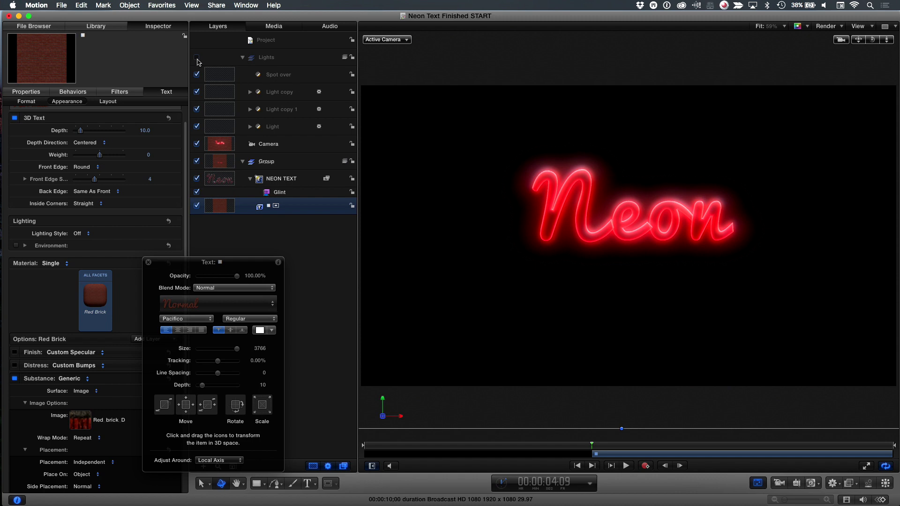
left_click(248, 57)
Step: Add a new light raised slightly within the text, at 193% intensity, tinted red-orange
left_click(242, 57)
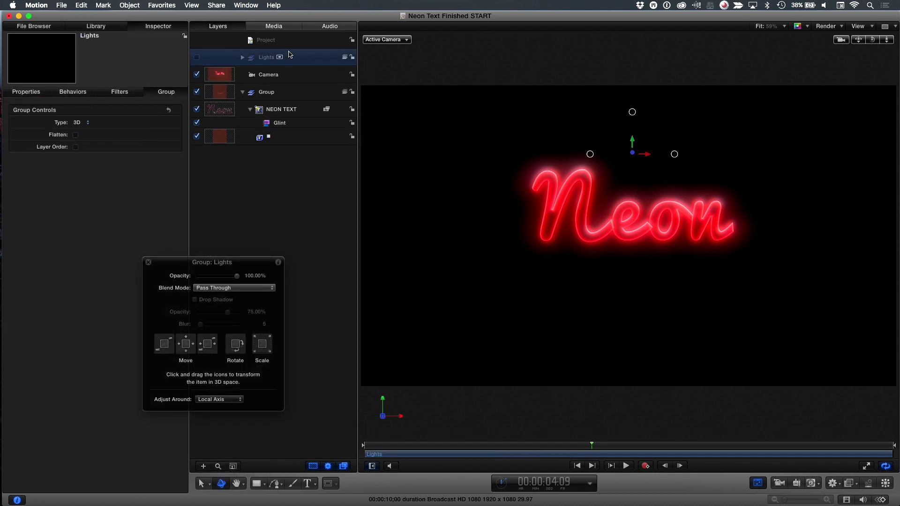
left_click(131, 5)
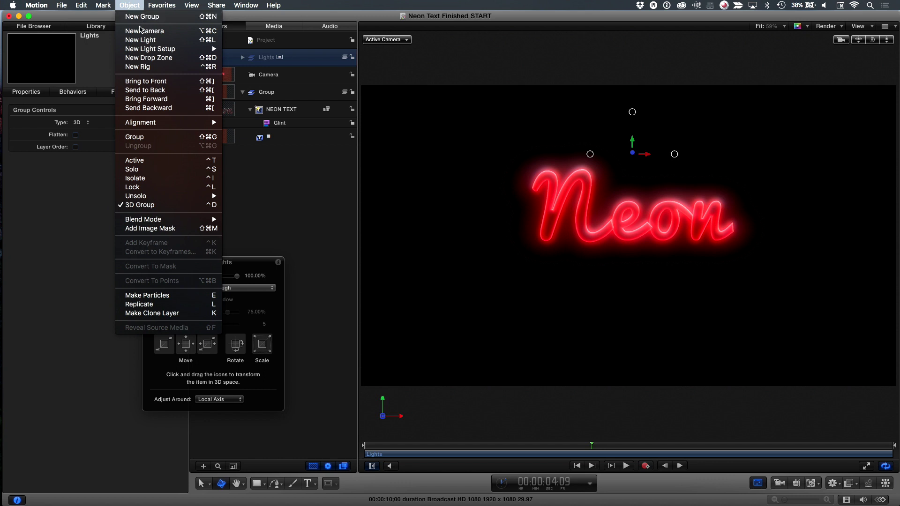
left_click(143, 41)
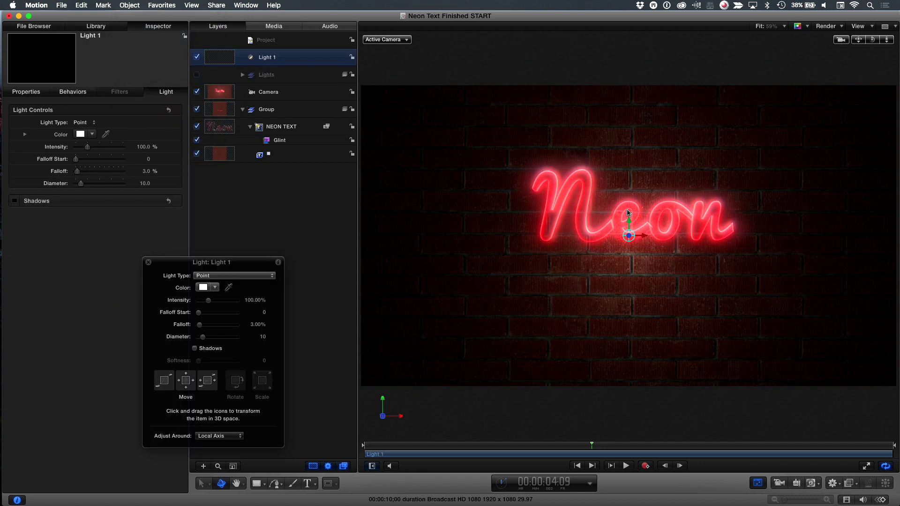
left_click_drag(630, 224, 629, 212)
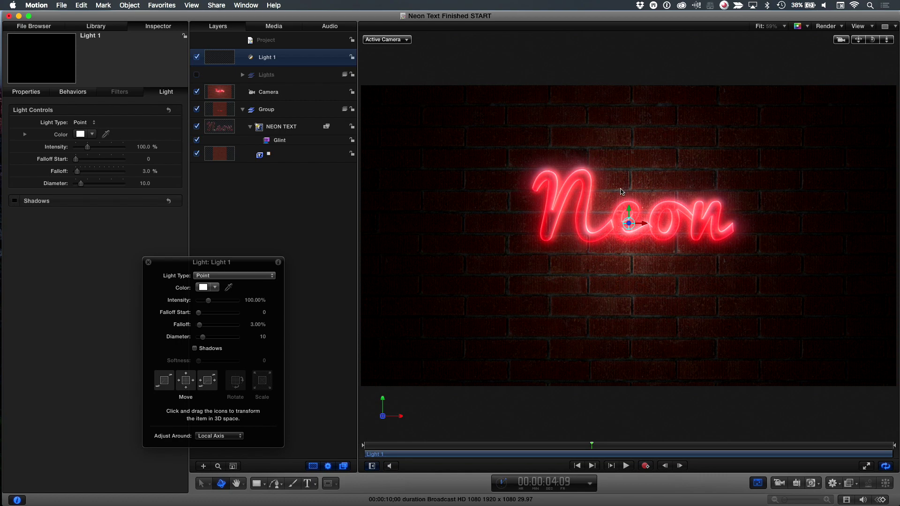
left_click_drag(209, 300, 218, 302)
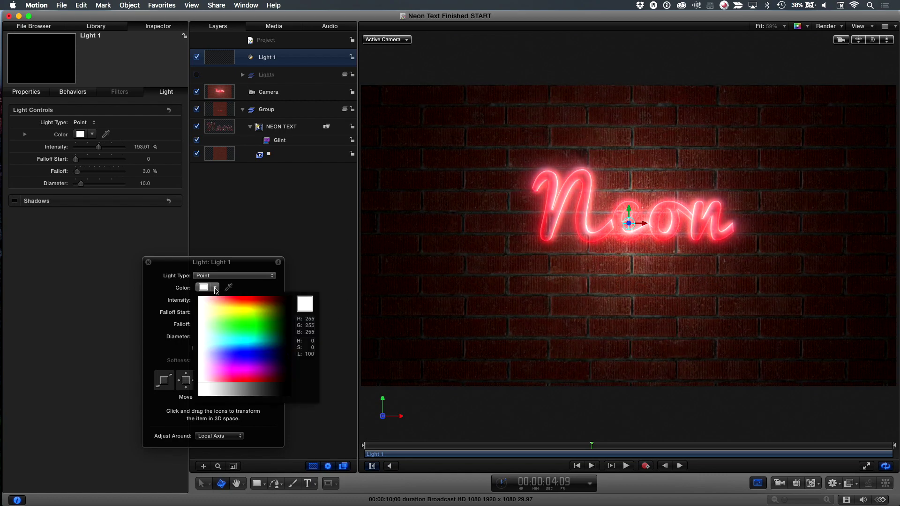
left_click(246, 300)
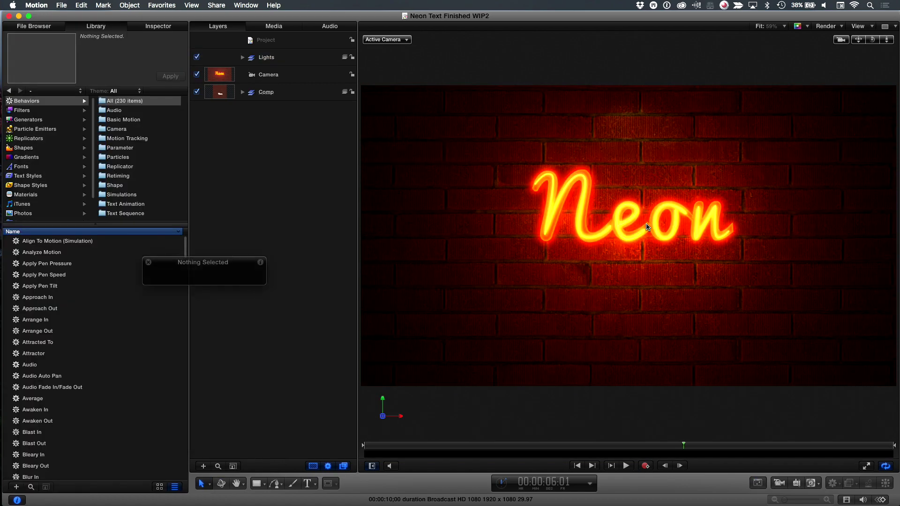
Step: Expand the Comp group and select the Bezier 3, 2, 1 and N letter strokes
left_click(243, 93)
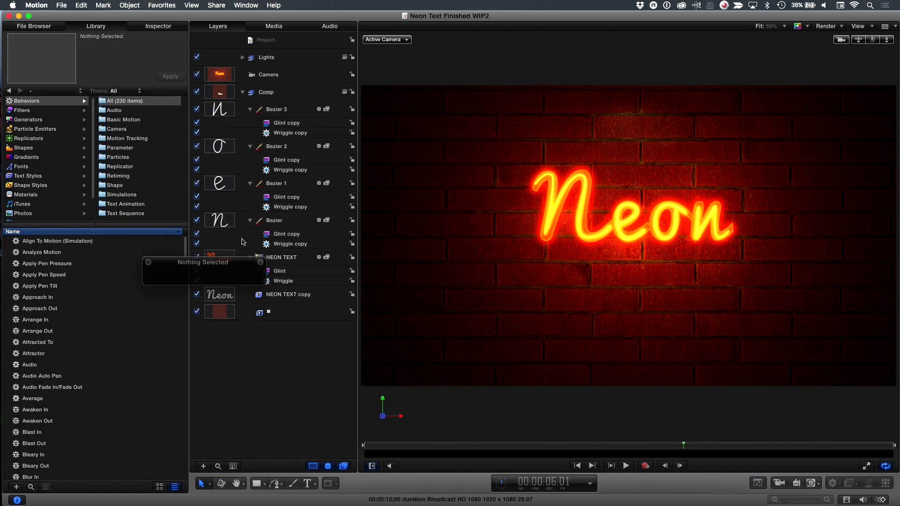
left_click_drag(240, 263, 249, 403)
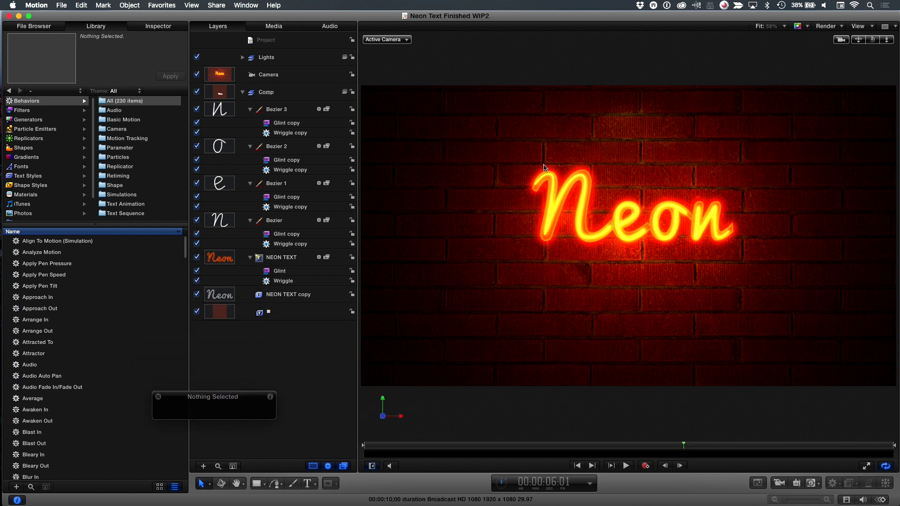
left_click(277, 111)
left_click(277, 146)
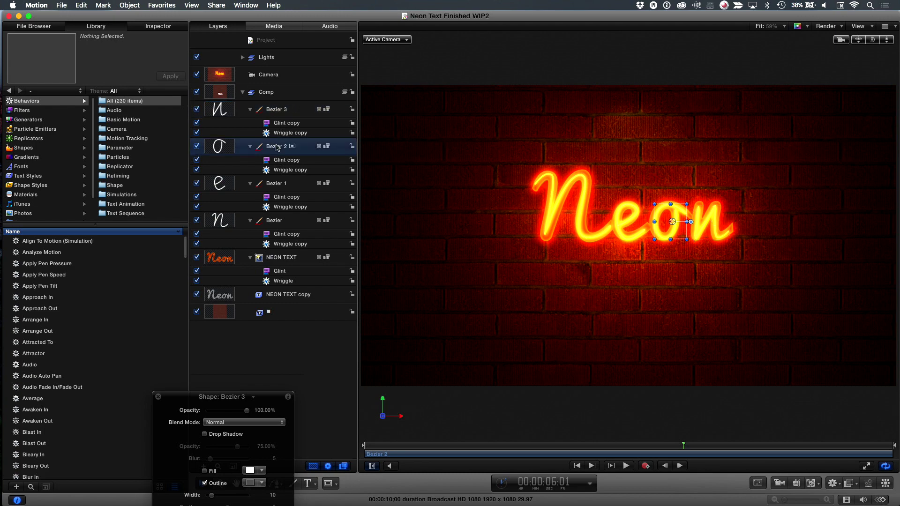
left_click(282, 184)
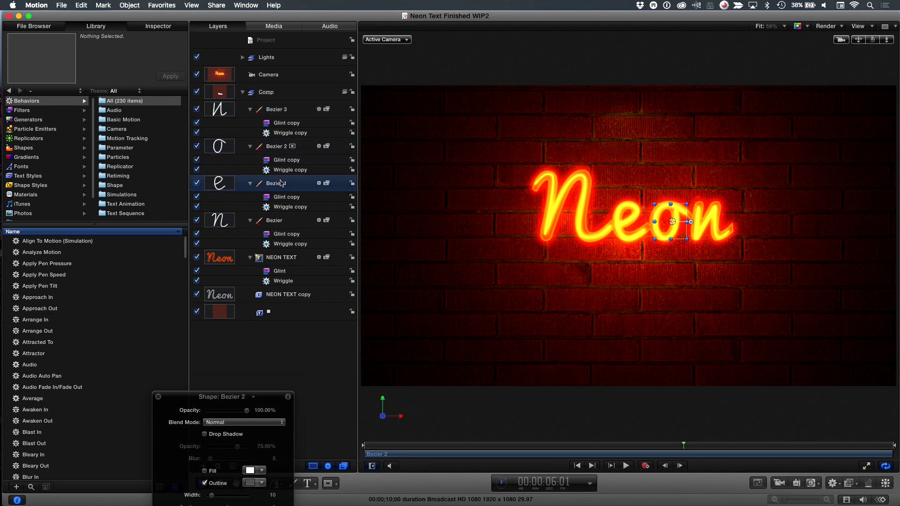
left_click(280, 222)
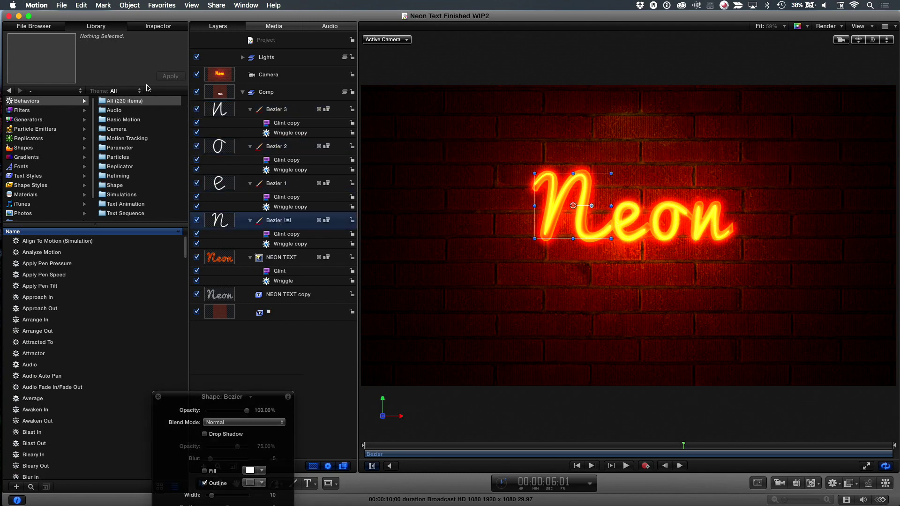
Step: Inspect the N stroke's Shape geometry, then NEON TEXT's Wriggle flicker settings
left_click(156, 27)
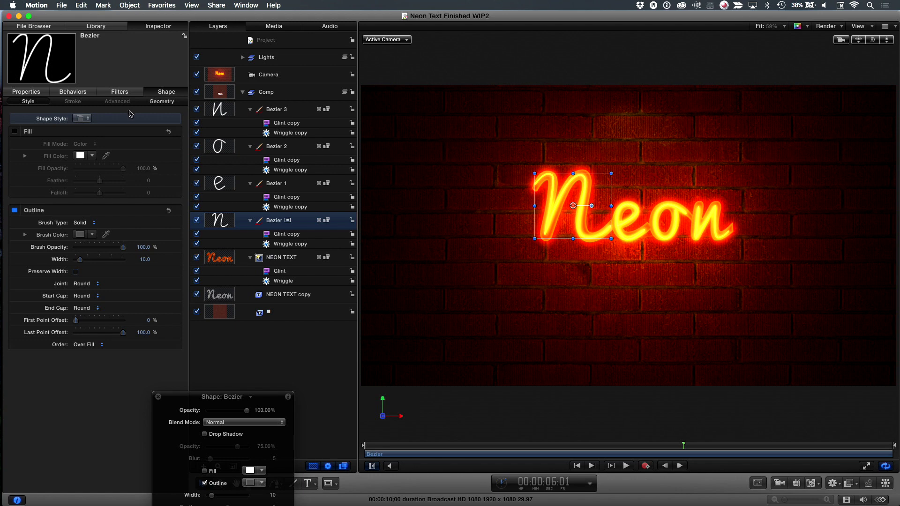
left_click(162, 101)
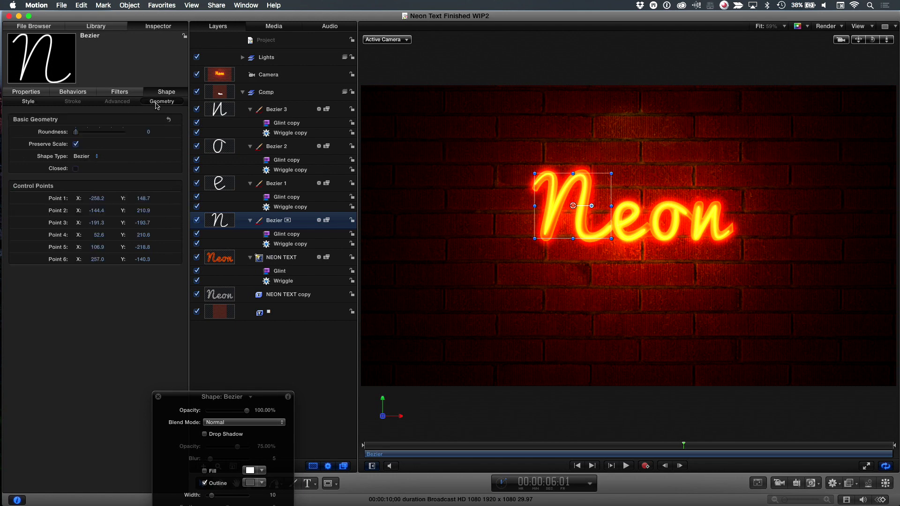
left_click(289, 283)
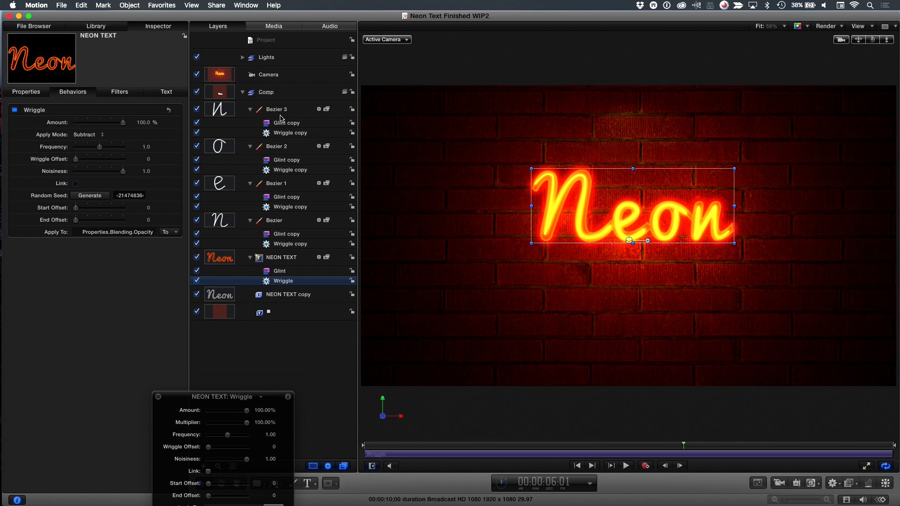
Step: Expand the Lights group and inspect the Link copy behaviour tying light to text
left_click(242, 58)
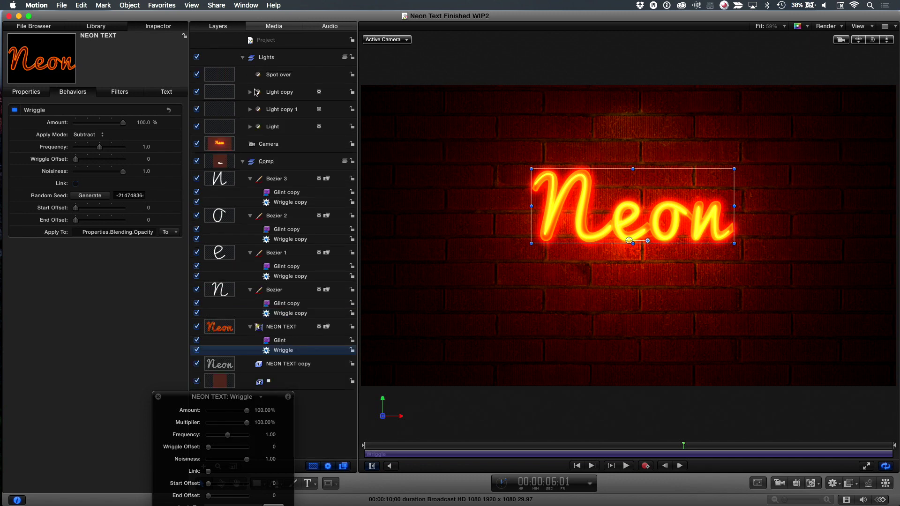
left_click(242, 58)
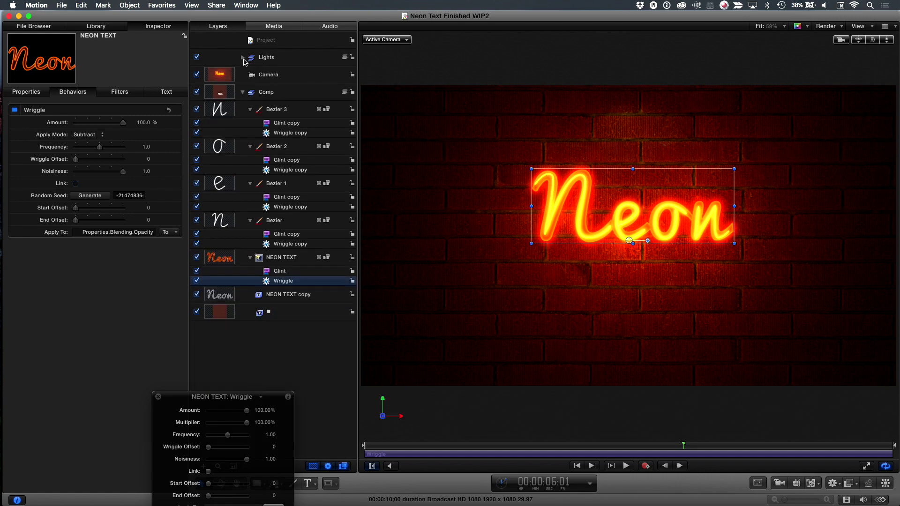
left_click(242, 57)
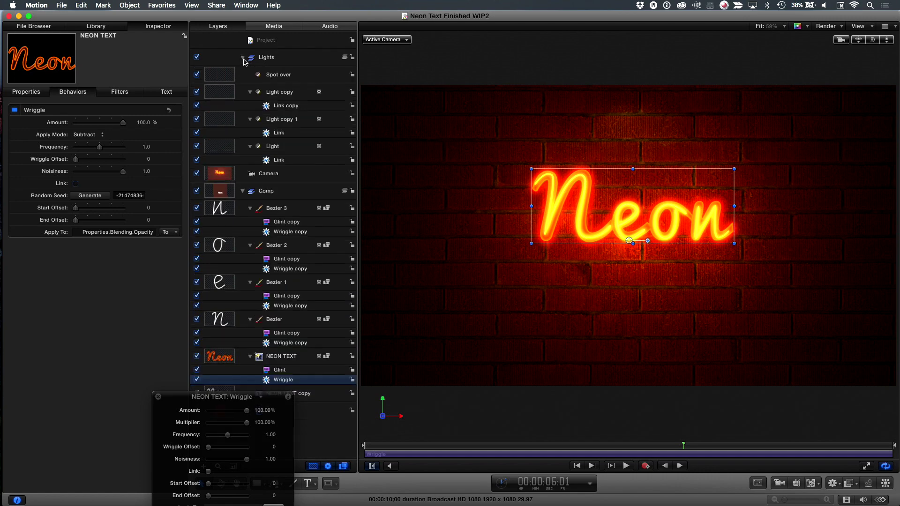
left_click(291, 107)
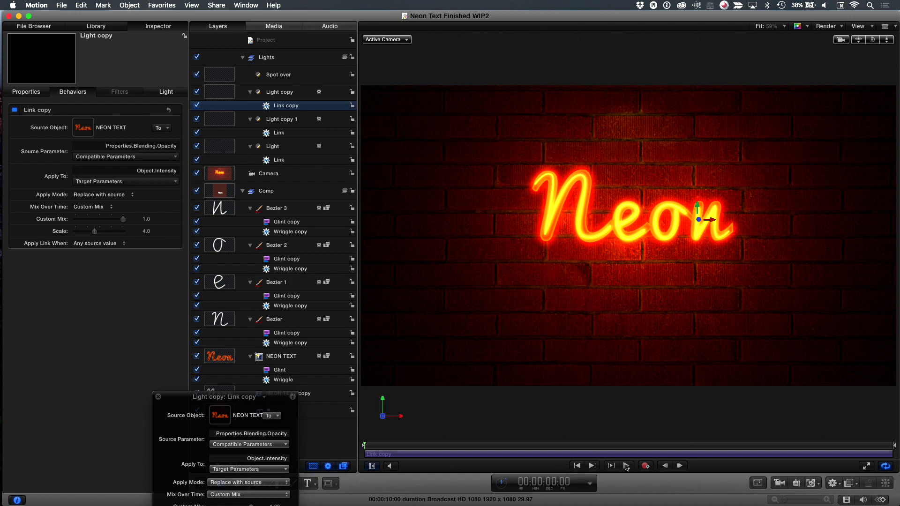
Step: Preview the flicker, scrub to about 00:00:05:03, and select the Spot over light
left_click(626, 466)
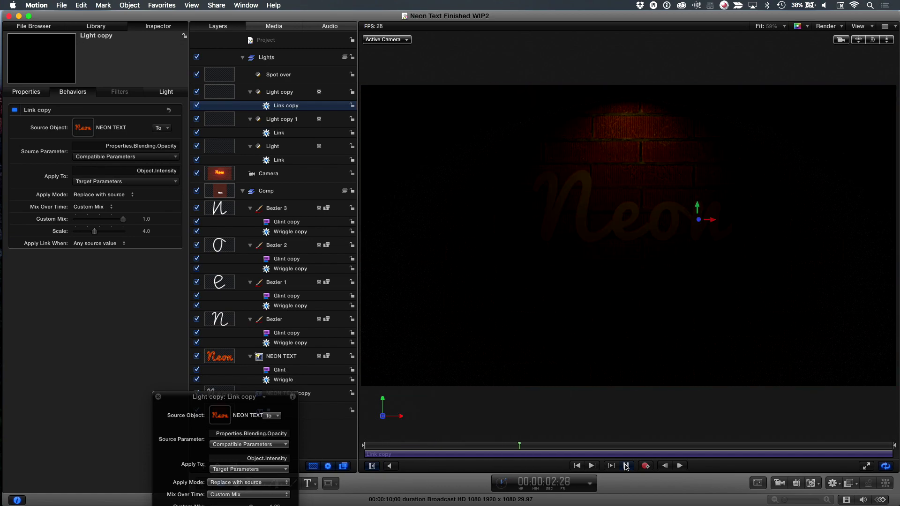
left_click(626, 465)
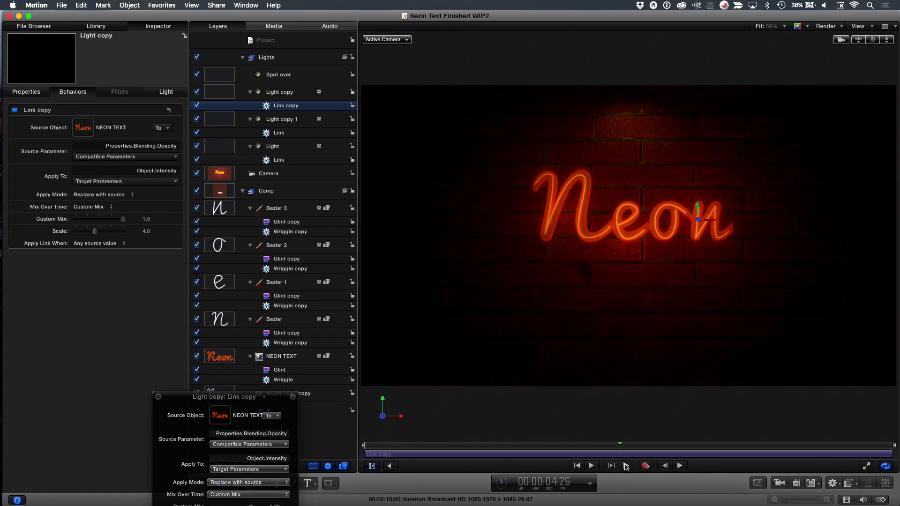
left_click_drag(622, 444, 636, 445)
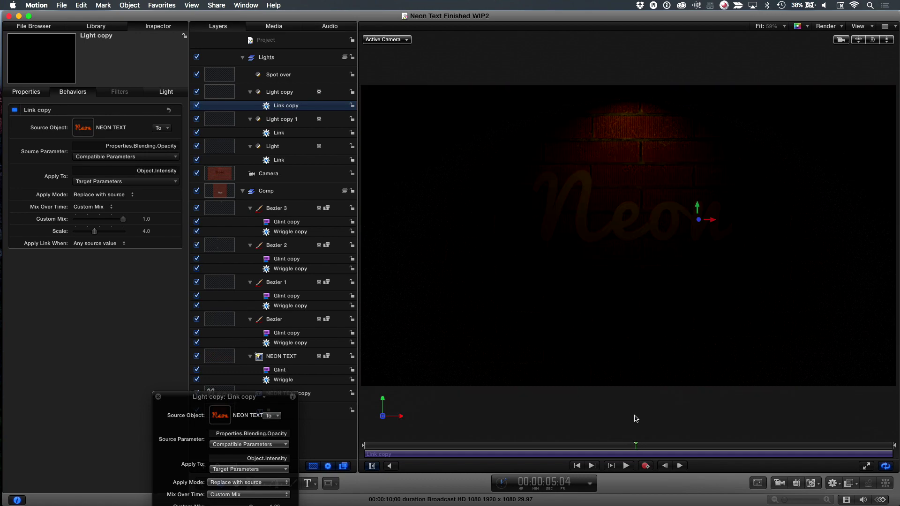
left_click(292, 74)
left_click(197, 75)
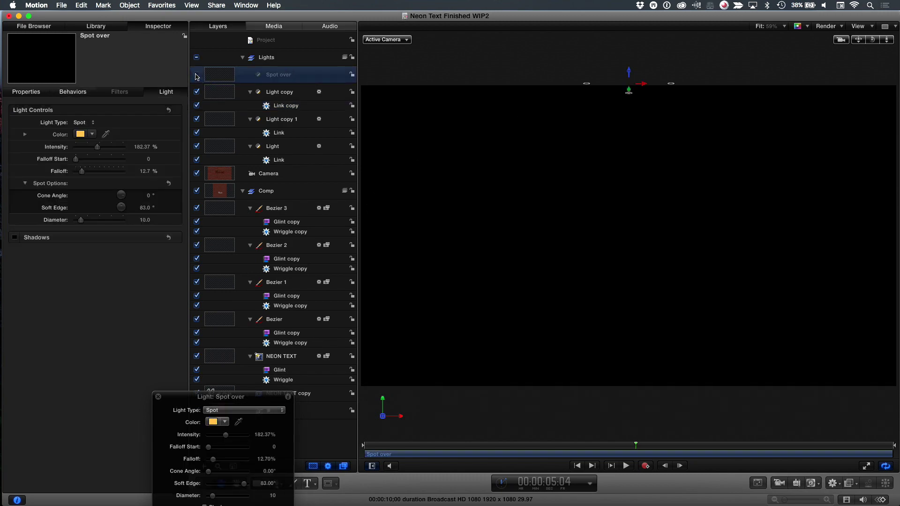
left_click(197, 75)
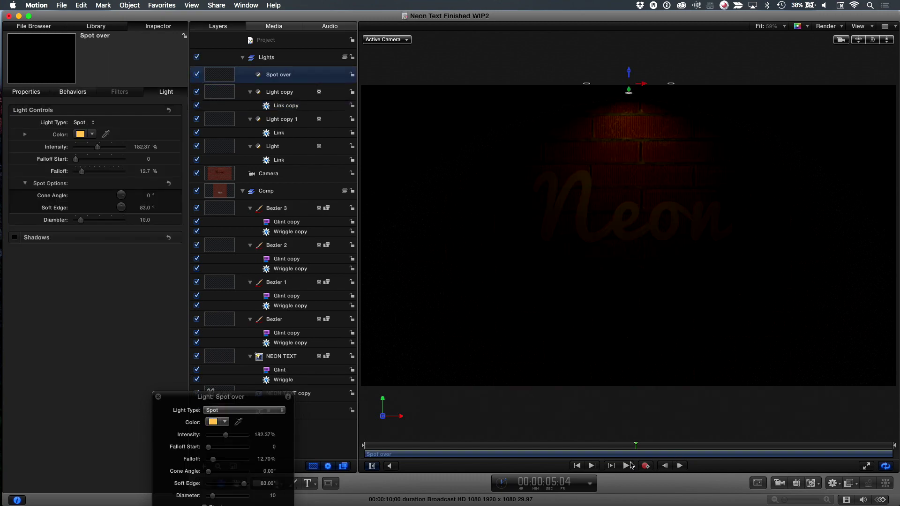